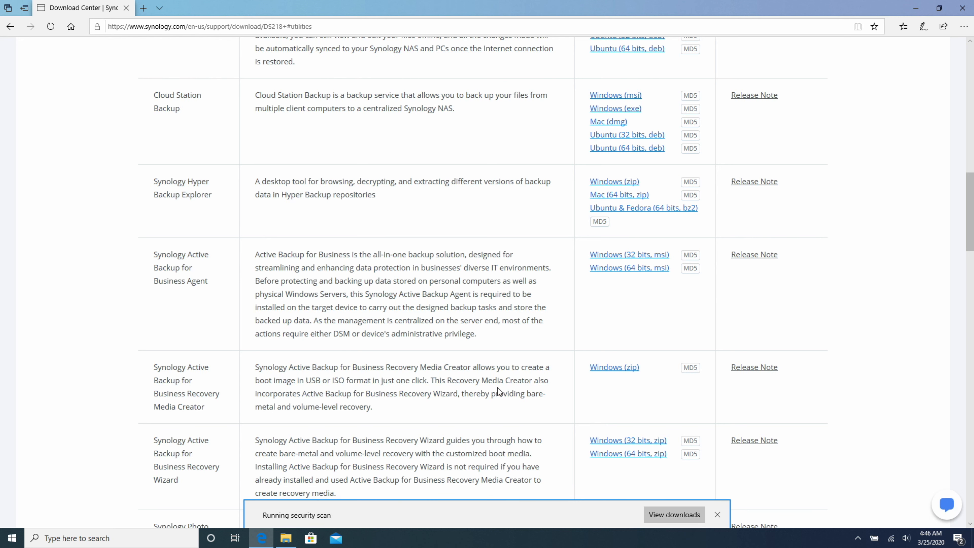
Run the downloaded Active Backup for Business Agent 64-bit .msi installer
click(550, 514)
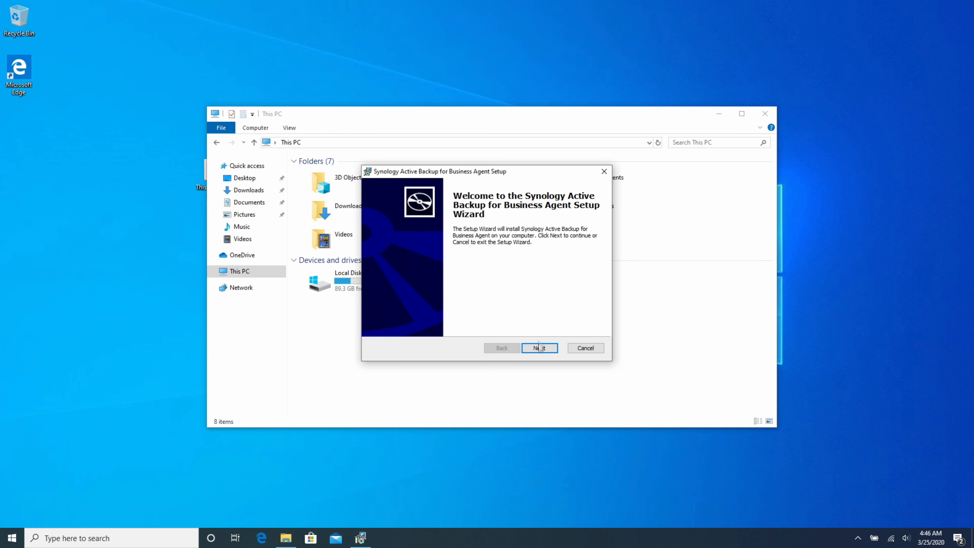
Install the agent with the license accepted and launch enabled, then close File Explorer
click(540, 348)
click(381, 309)
click(539, 348)
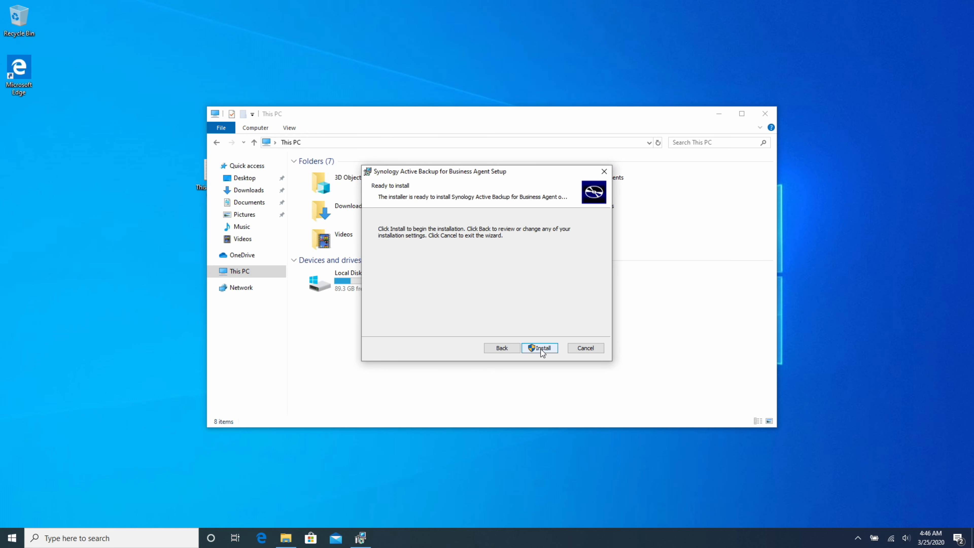
click(541, 349)
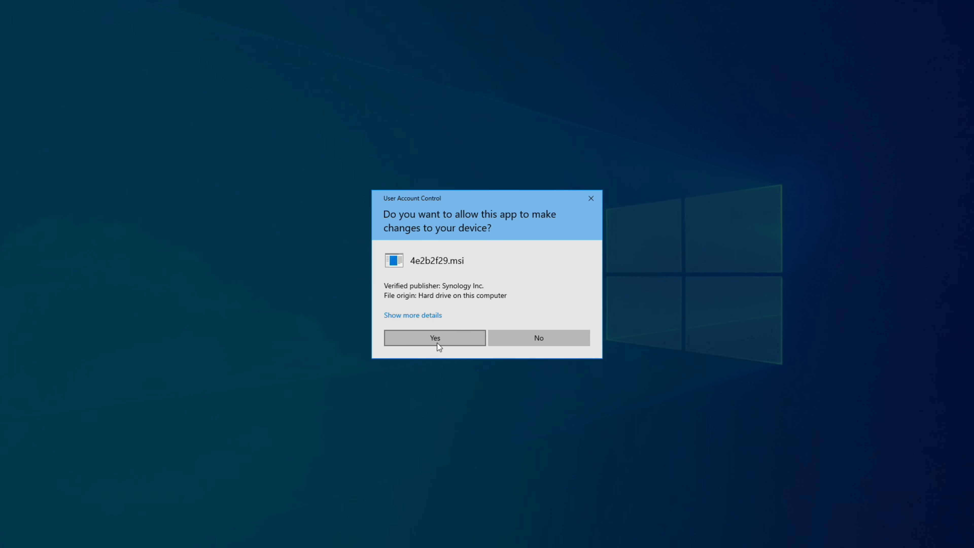
click(437, 343)
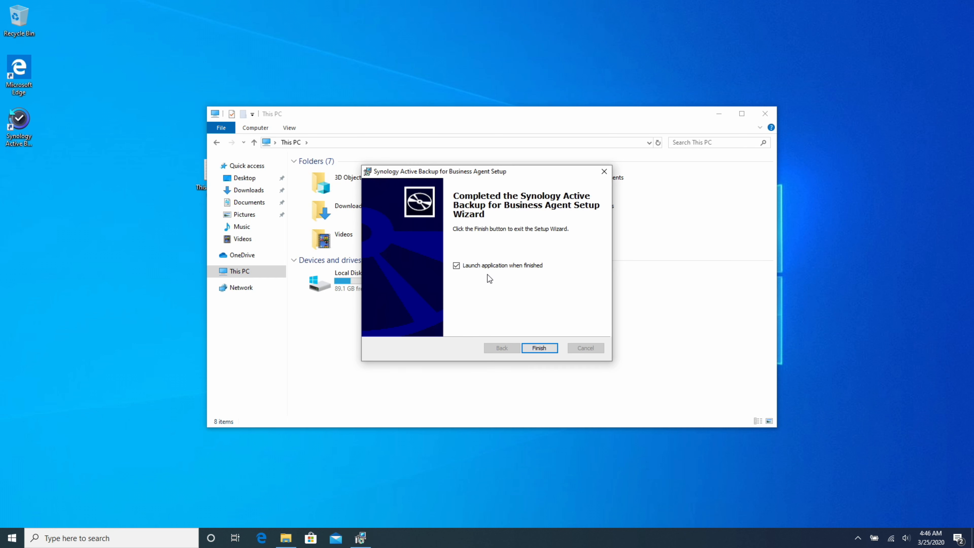
click(541, 347)
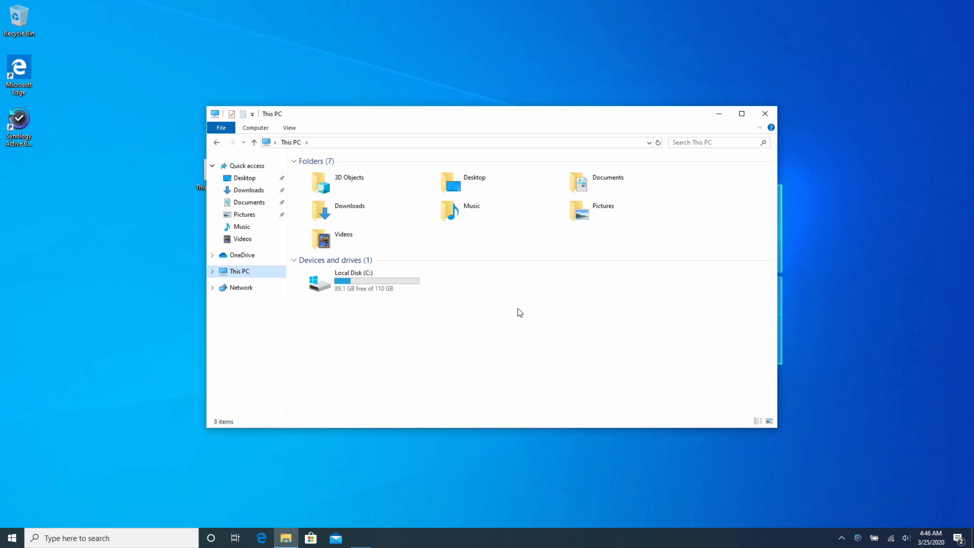
click(766, 113)
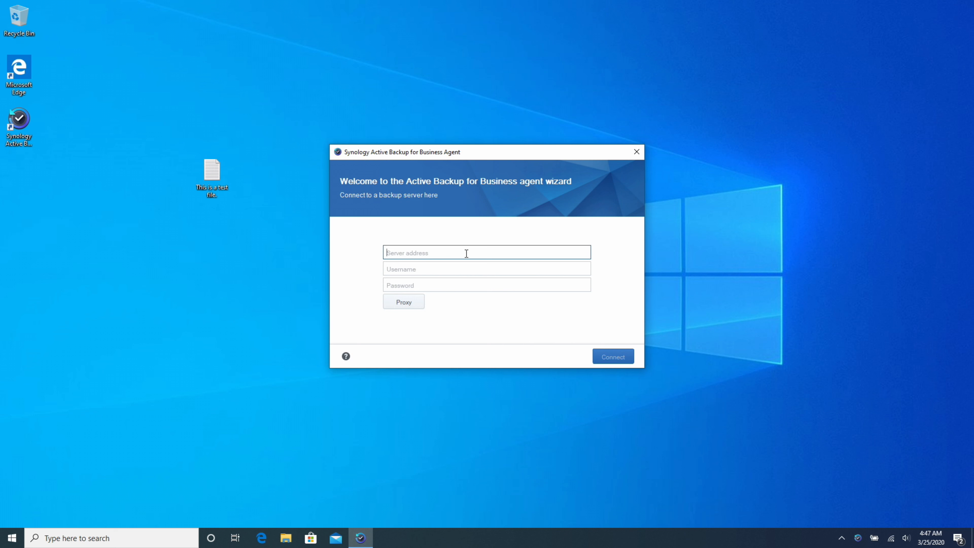
Connect to server 10.8.88.89 with the account credentials, bypass the SSL warning, and confirm the backup task
key(Tab)
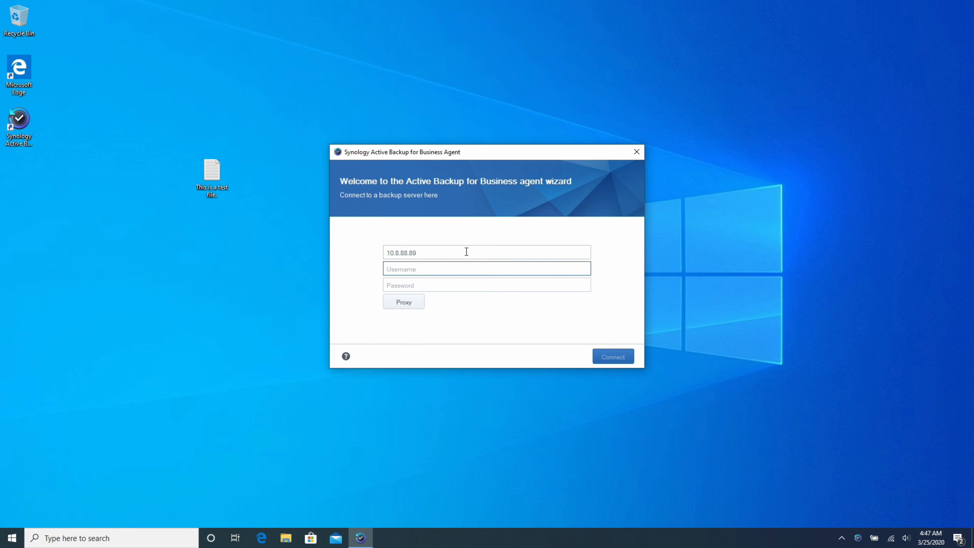
key(Tab)
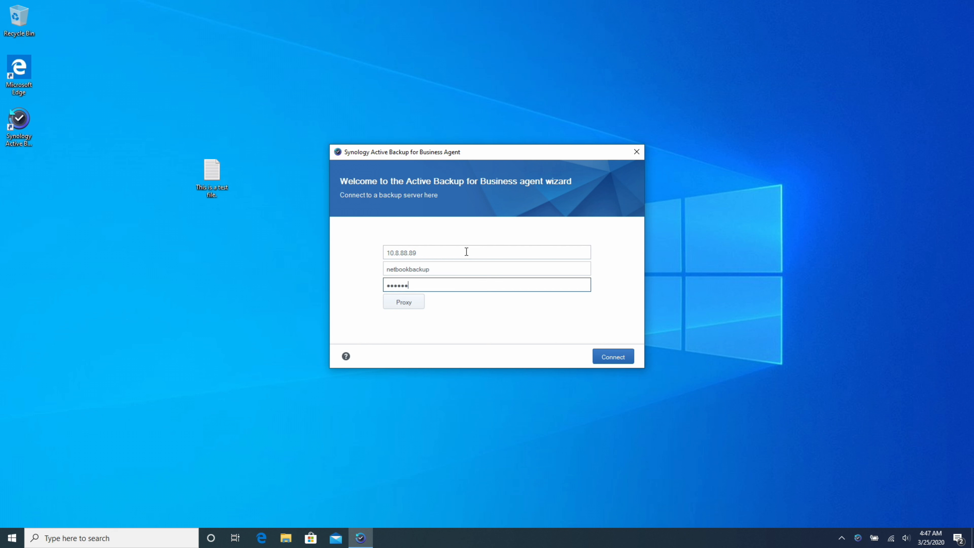
key(Return)
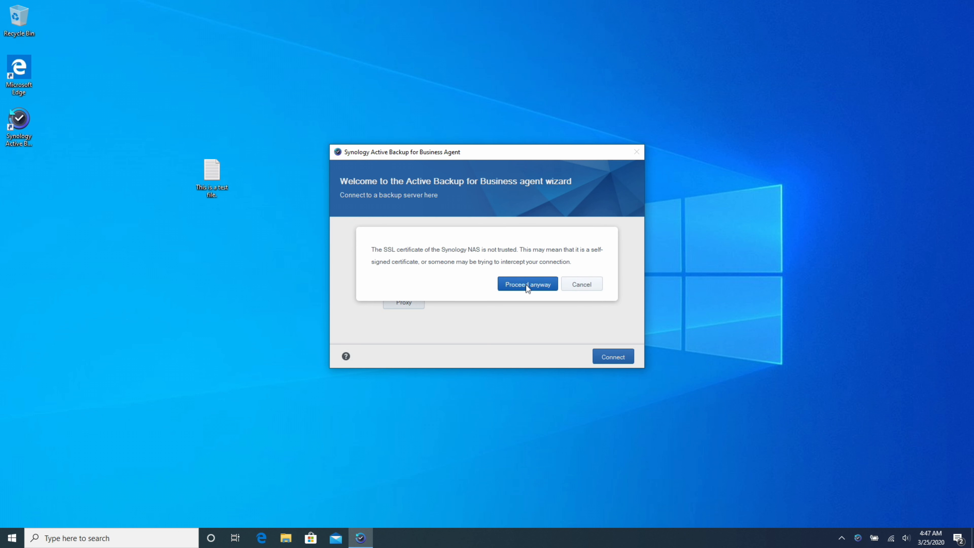
click(527, 285)
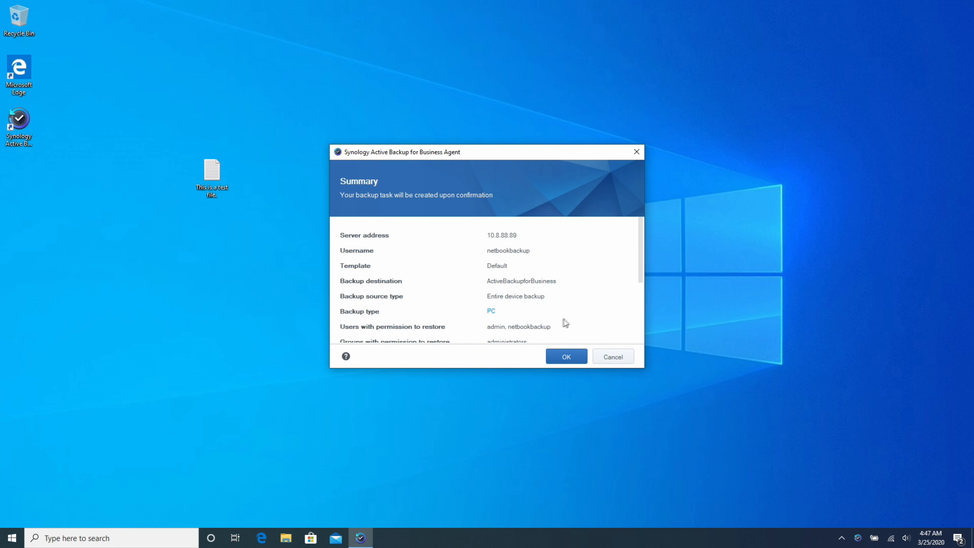
scroll(562, 321, down, 1)
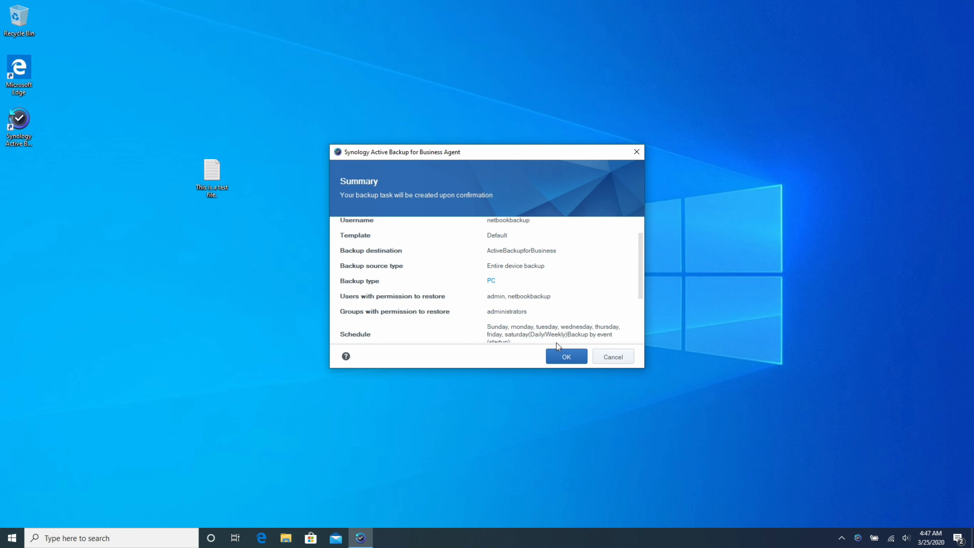
click(565, 358)
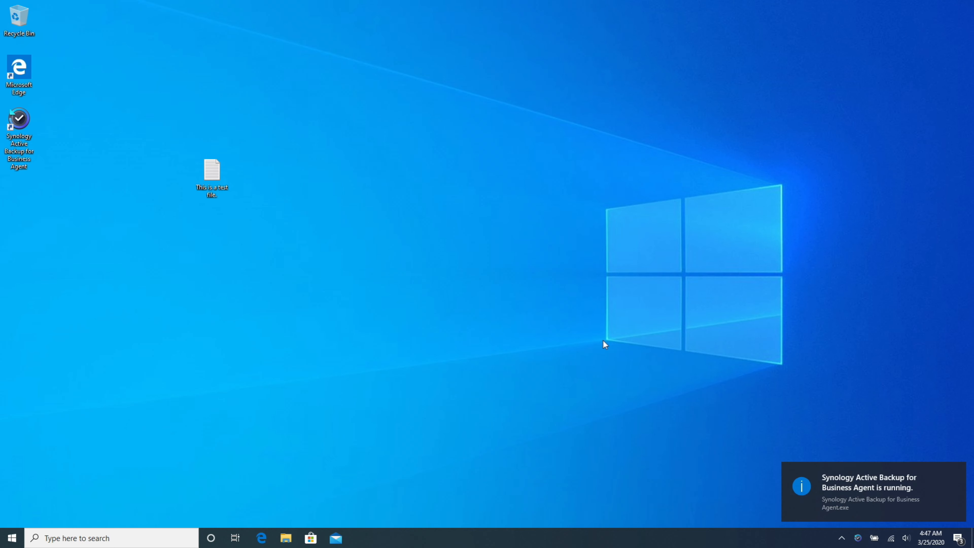
Open the agent from the hidden tray icons to view entire-device backup progress and activities
click(956, 472)
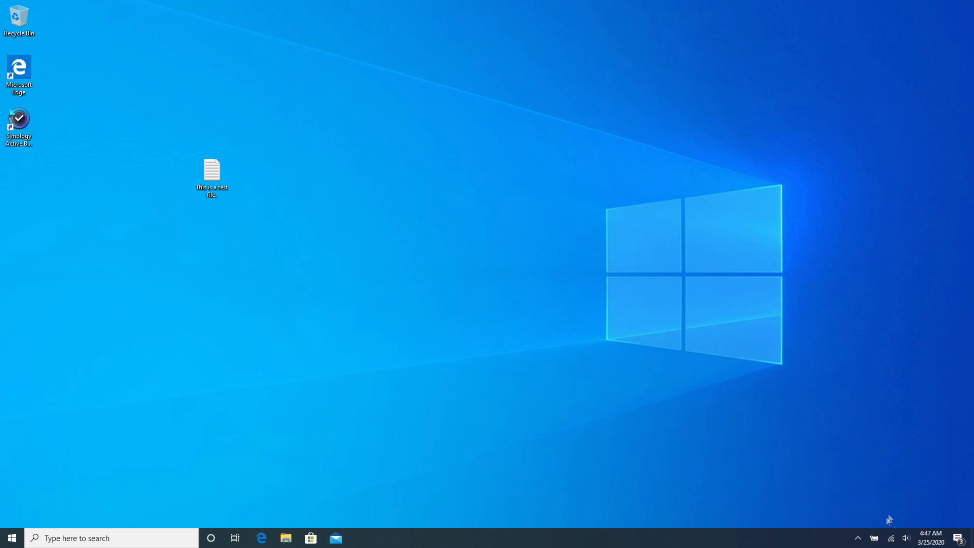
click(859, 538)
click(868, 517)
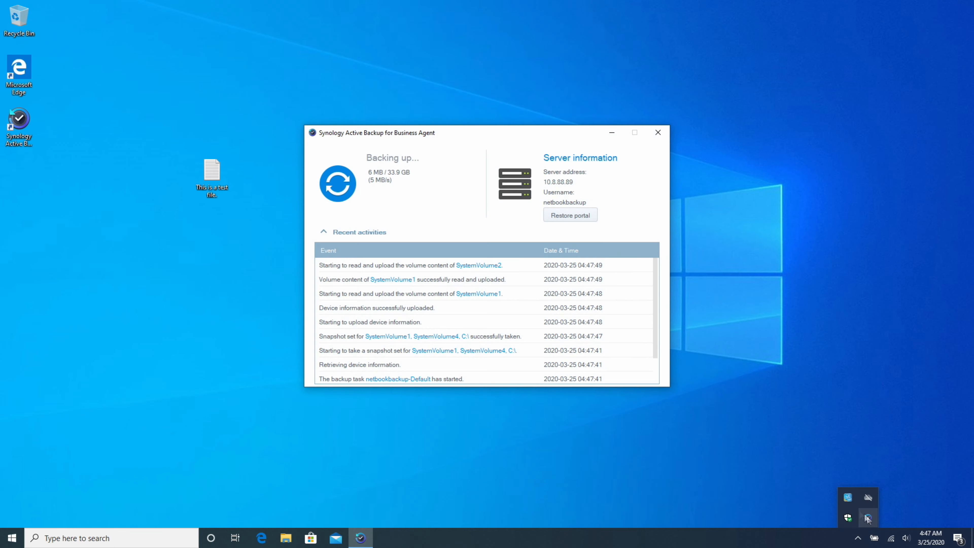
click(413, 183)
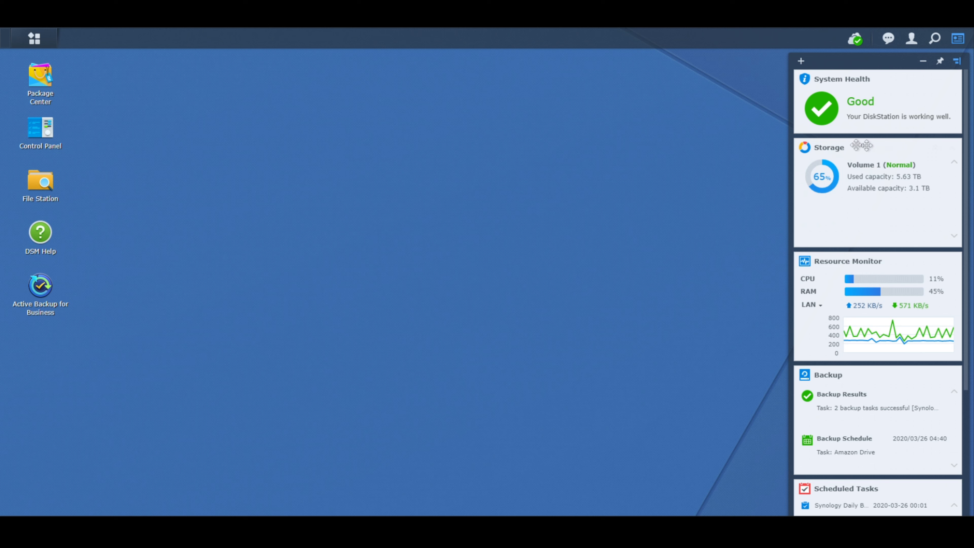
Launch Active Backup for Business maximized and open the orange 03/10 day in the Backup Calendar
click(46, 295)
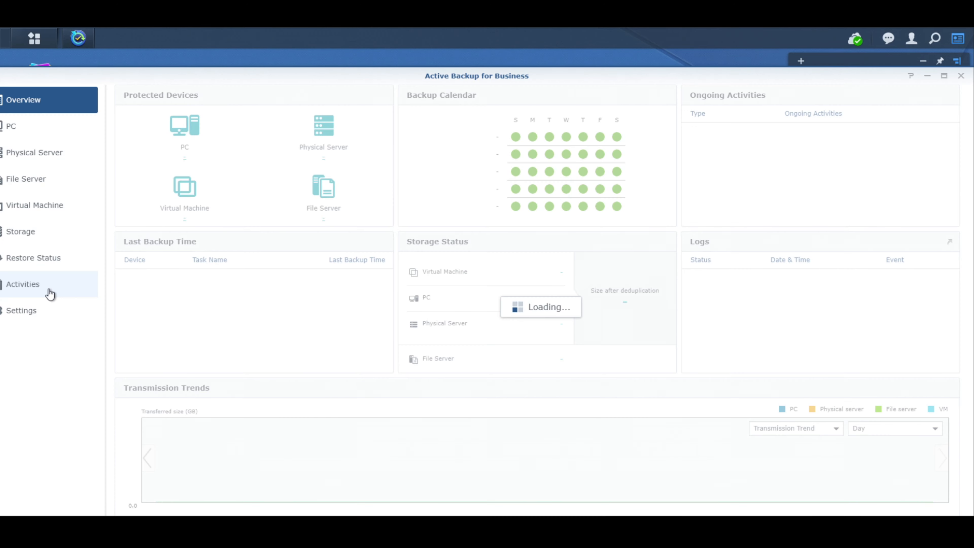
click(944, 78)
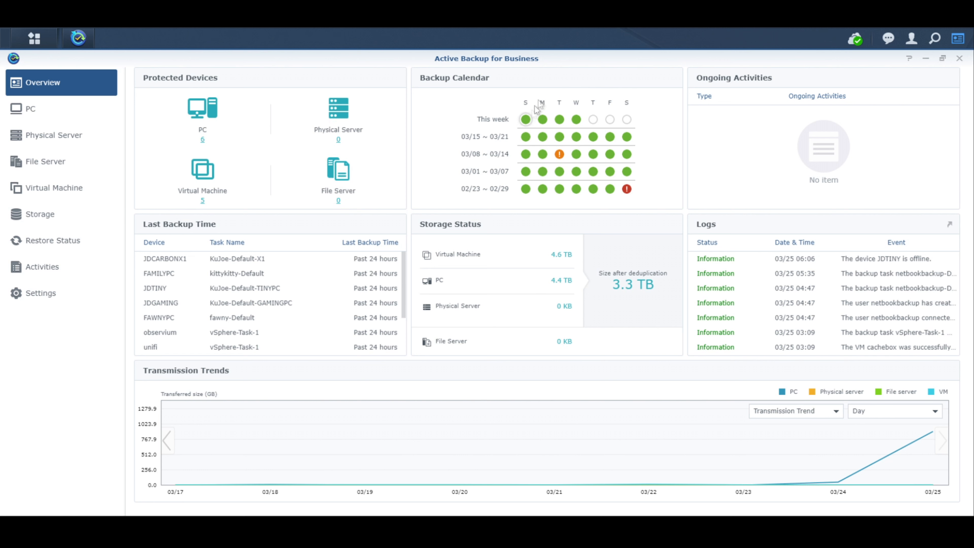
mouse_move(564, 121)
mouse_move(560, 158)
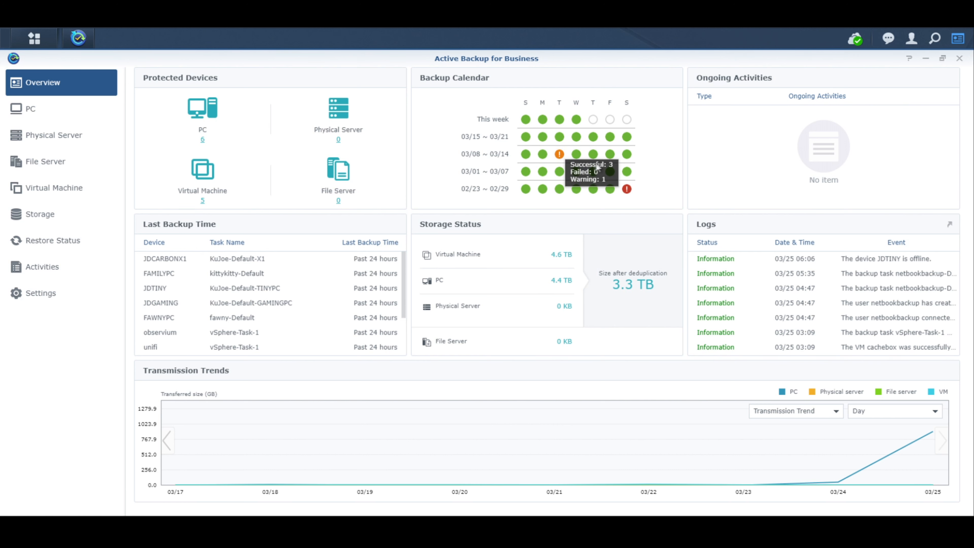
click(560, 155)
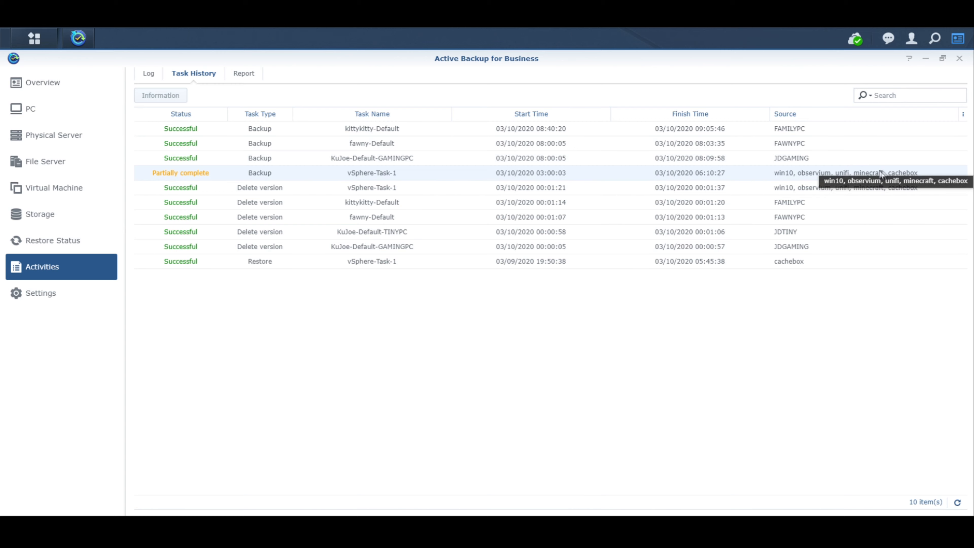
Leave the 03/10 Task History and return to the Overview dashboard
click(35, 84)
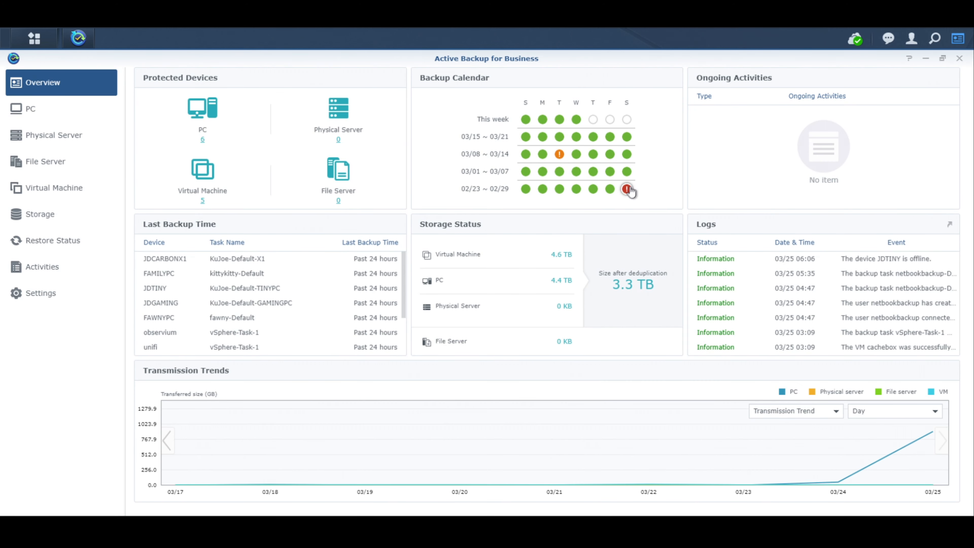
Open the red 02/29 day's nine tasks, including the failed KuJoe-Default-GAMINGPC backup, then return to Overview
mouse_move(629, 193)
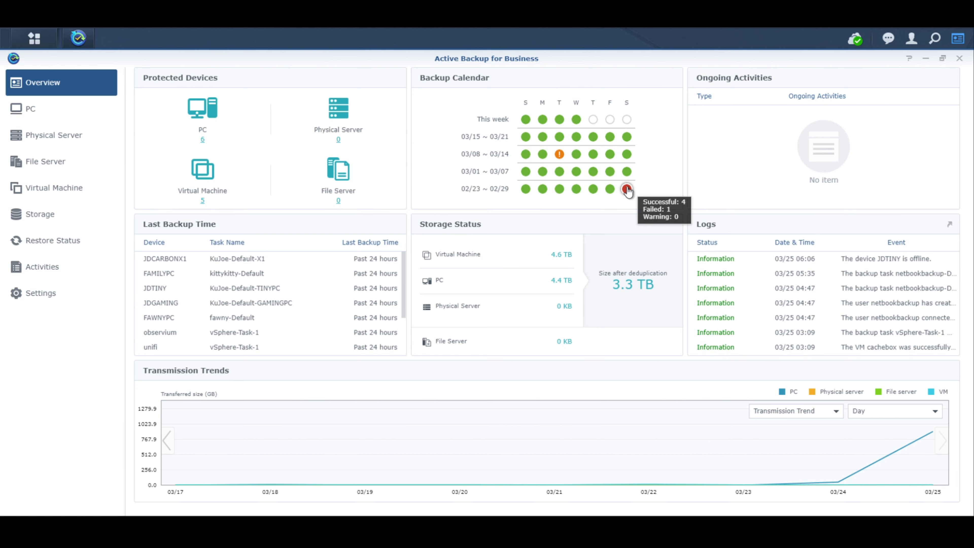
click(628, 190)
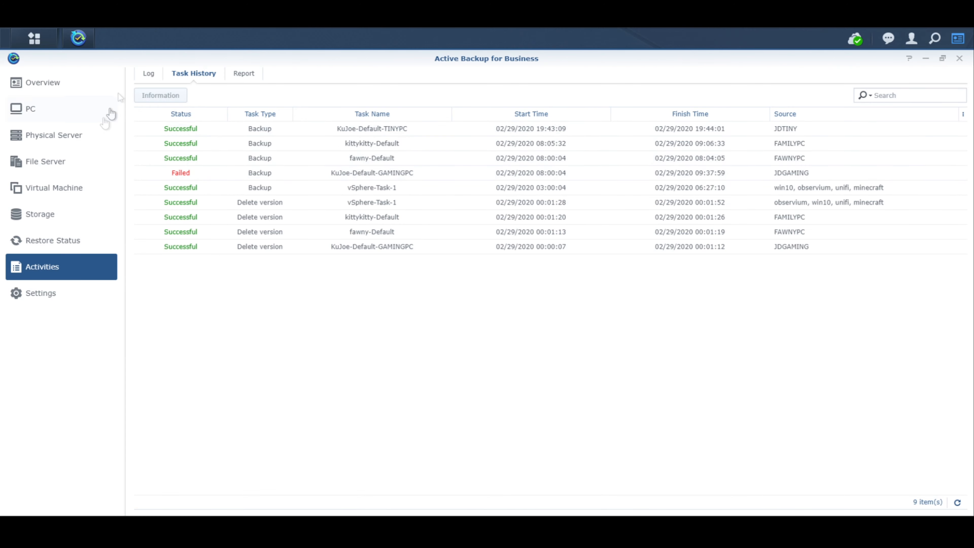
click(46, 93)
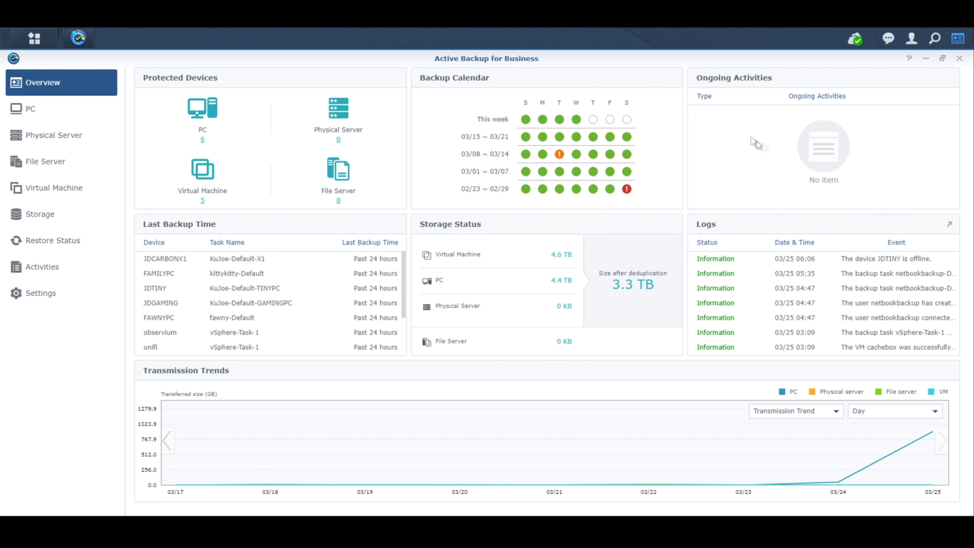
mouse_move(606, 141)
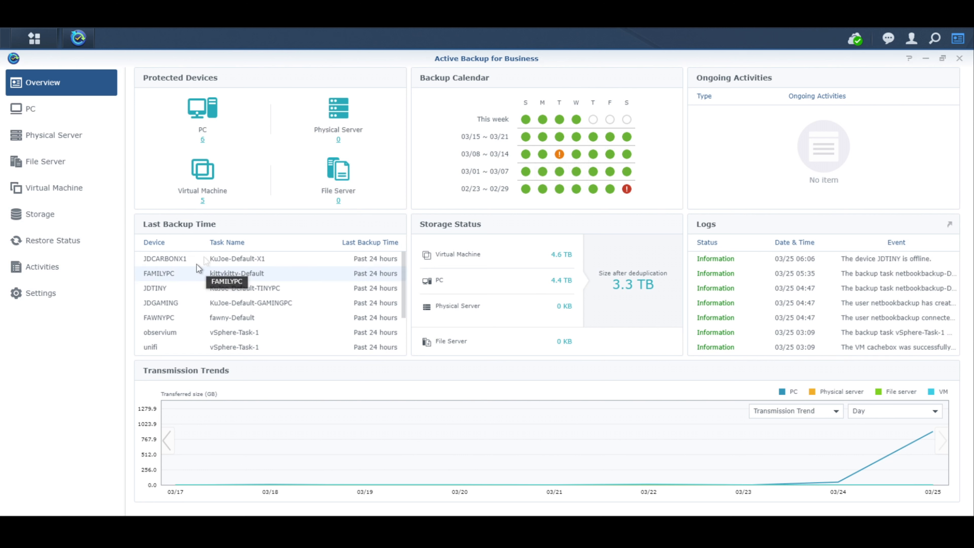
mouse_move(404, 263)
mouse_down()
mouse_move(401, 305)
mouse_move(406, 261)
mouse_up()
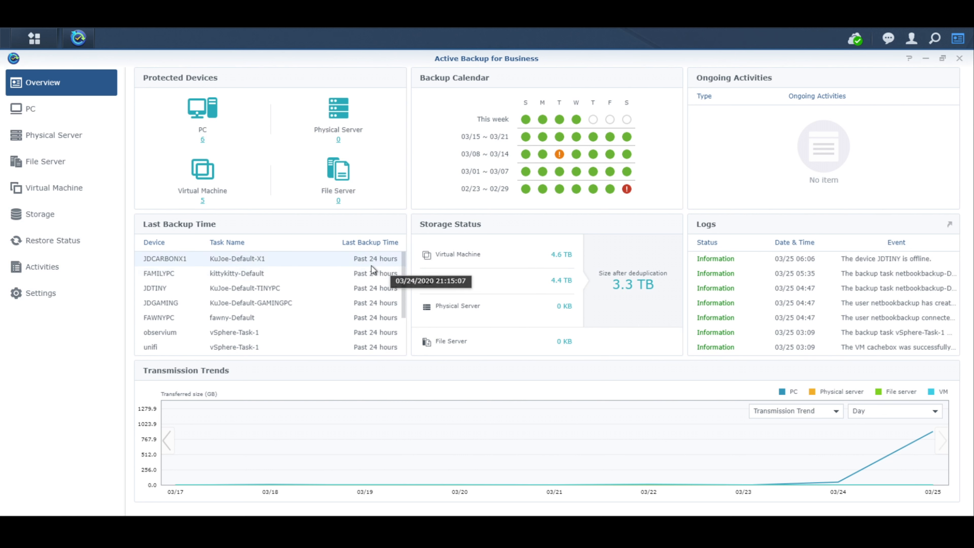
mouse_move(403, 264)
mouse_down()
mouse_move(408, 315)
mouse_move(413, 256)
mouse_up()
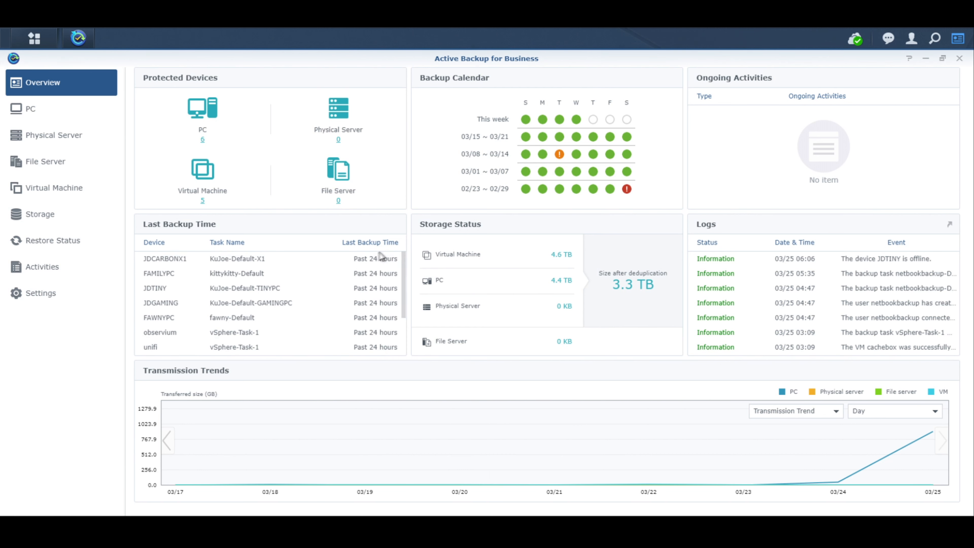
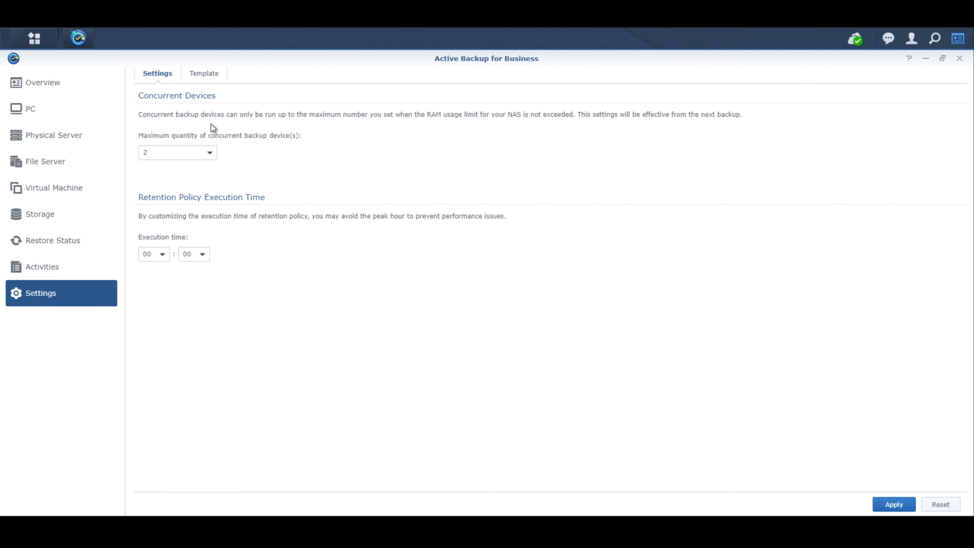
Review the Default template's source, schedule, retention and privilege tabs, then cancel without changes
click(205, 74)
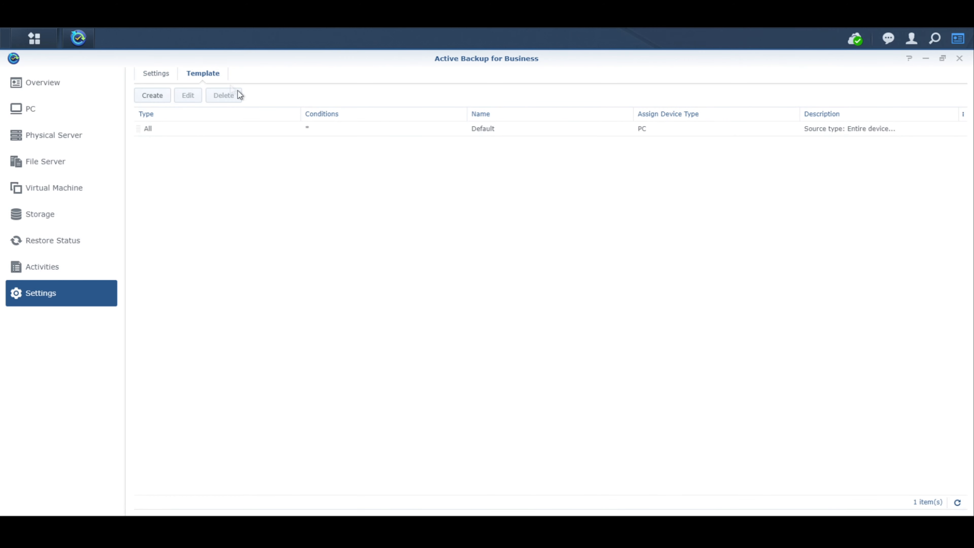
click(256, 135)
click(188, 95)
click(382, 155)
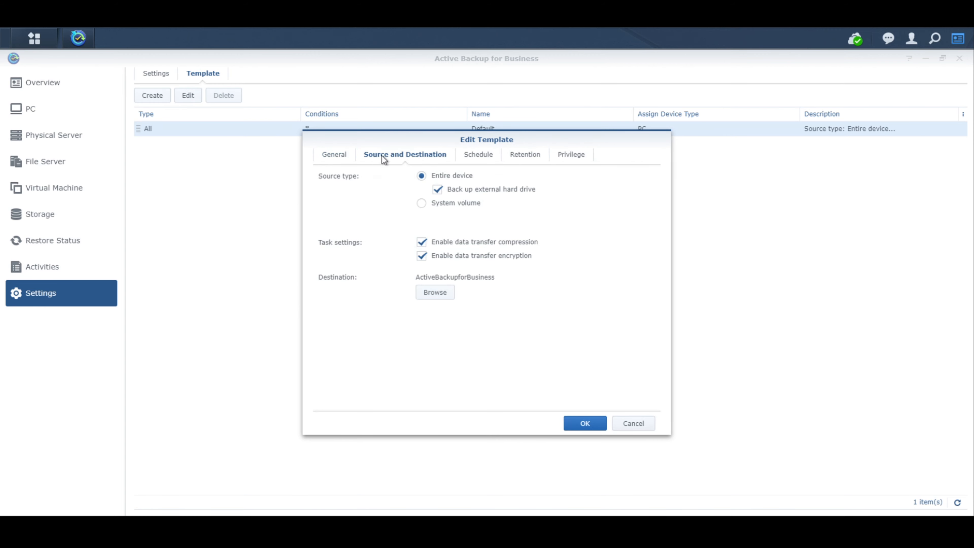
click(481, 157)
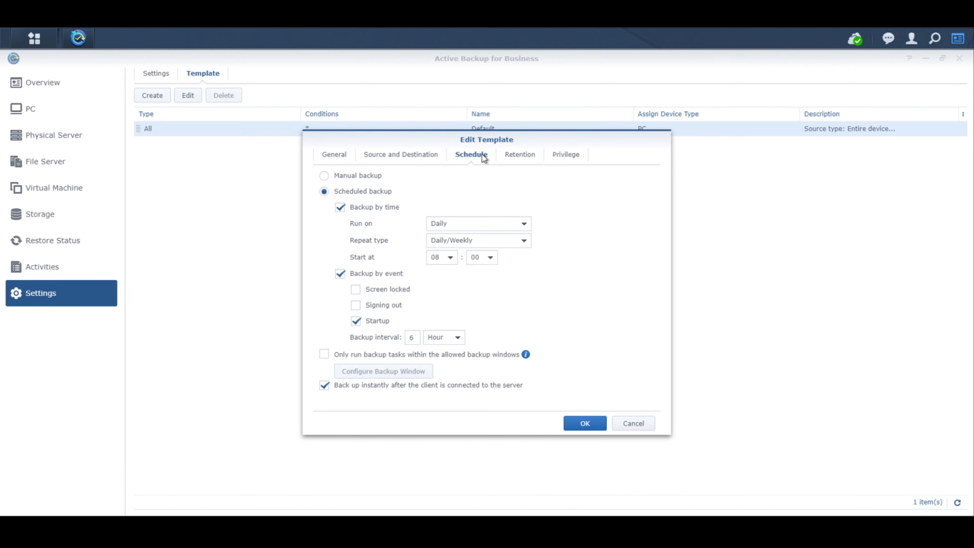
click(522, 156)
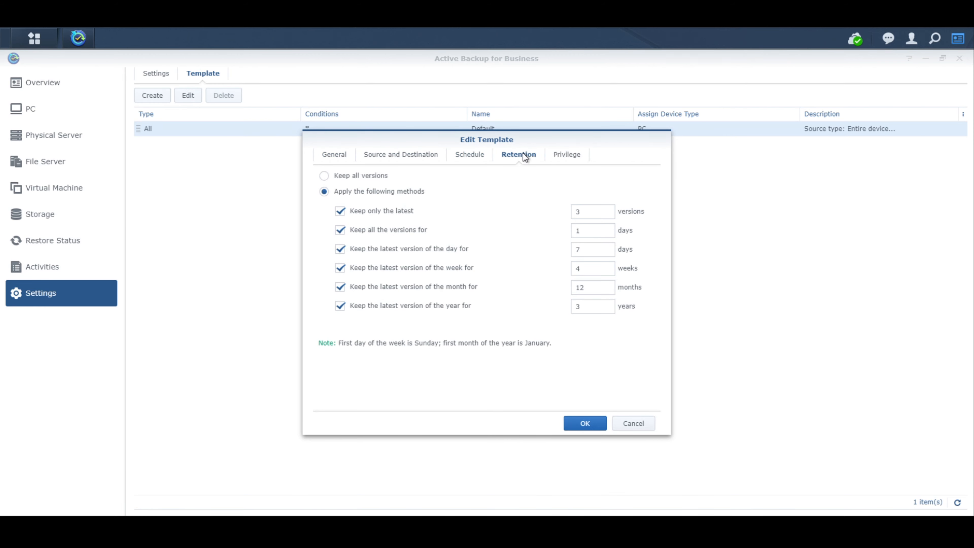
click(564, 158)
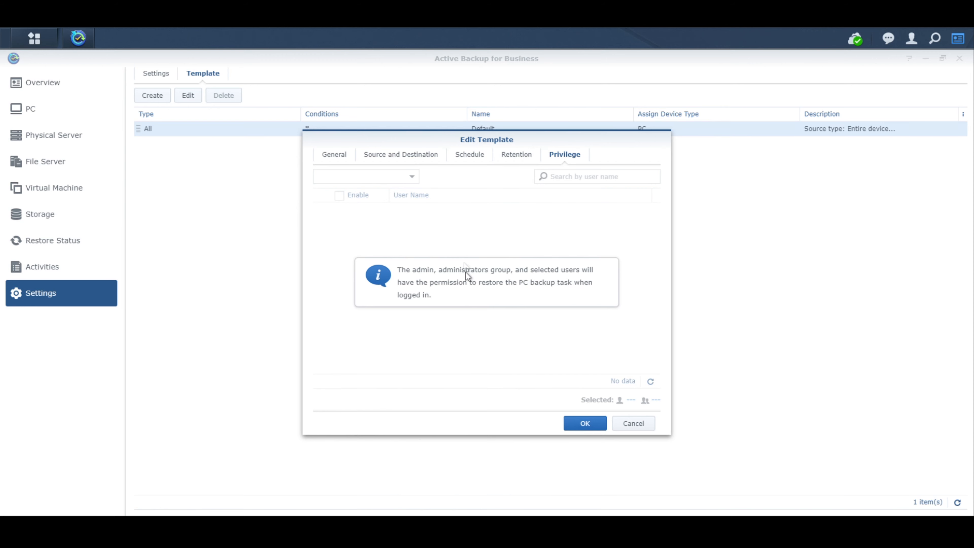
click(518, 158)
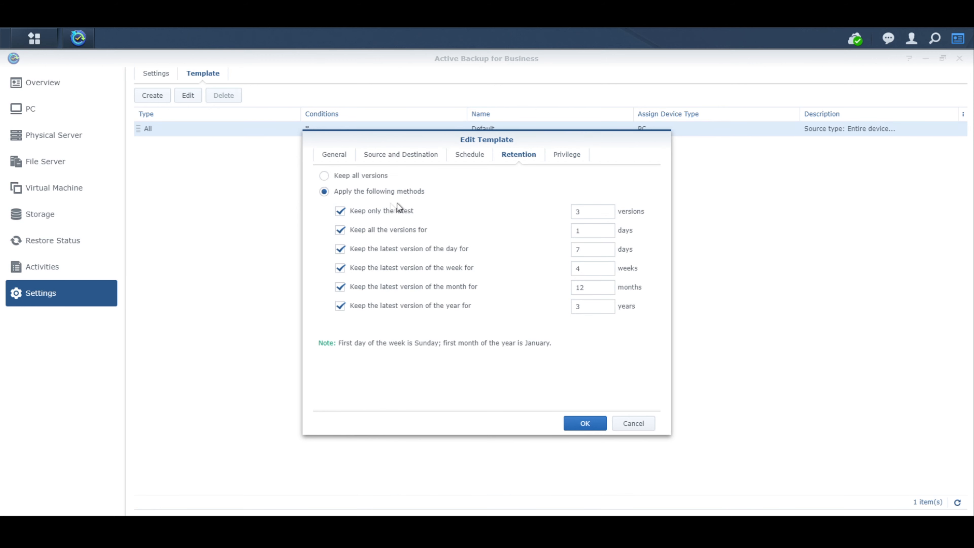
click(645, 424)
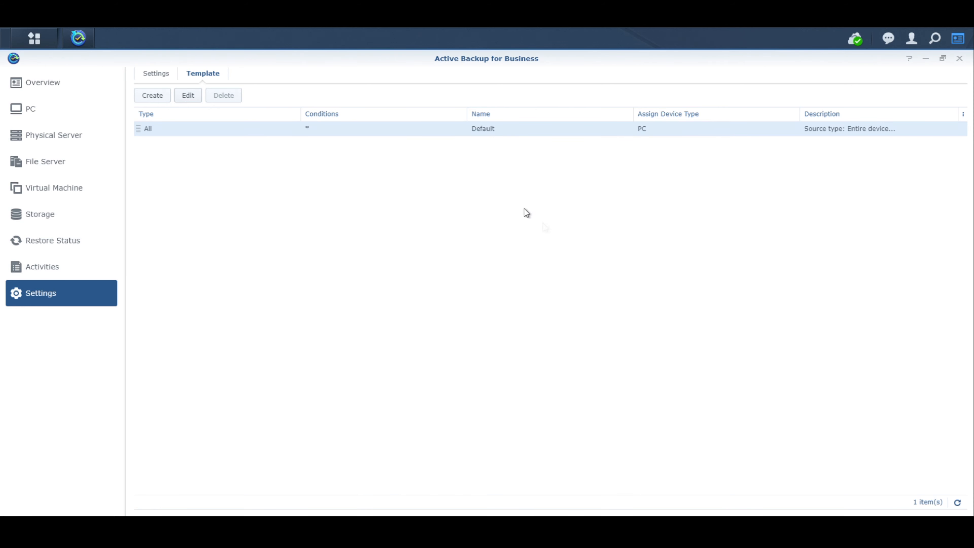
Return to the Overview page and delete the test file from the desktop
click(48, 85)
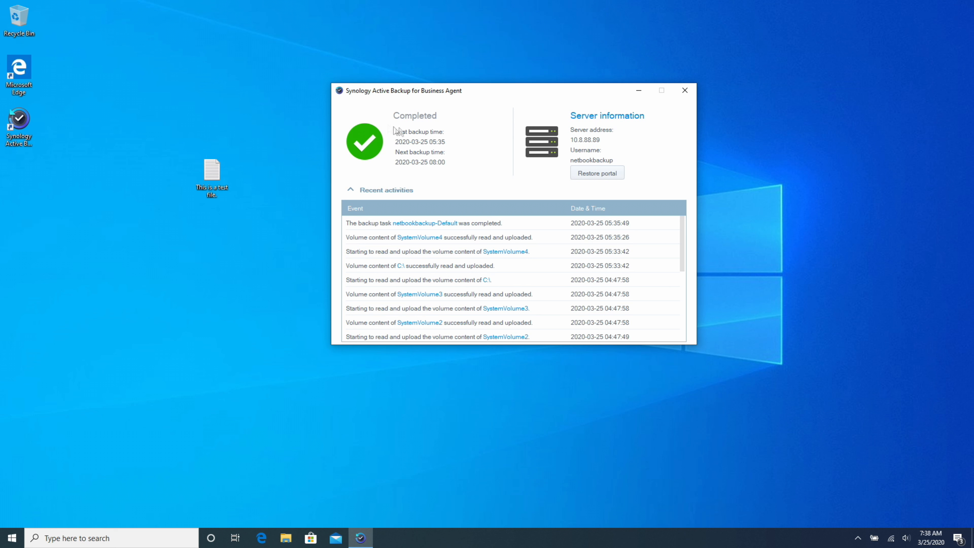
click(213, 173)
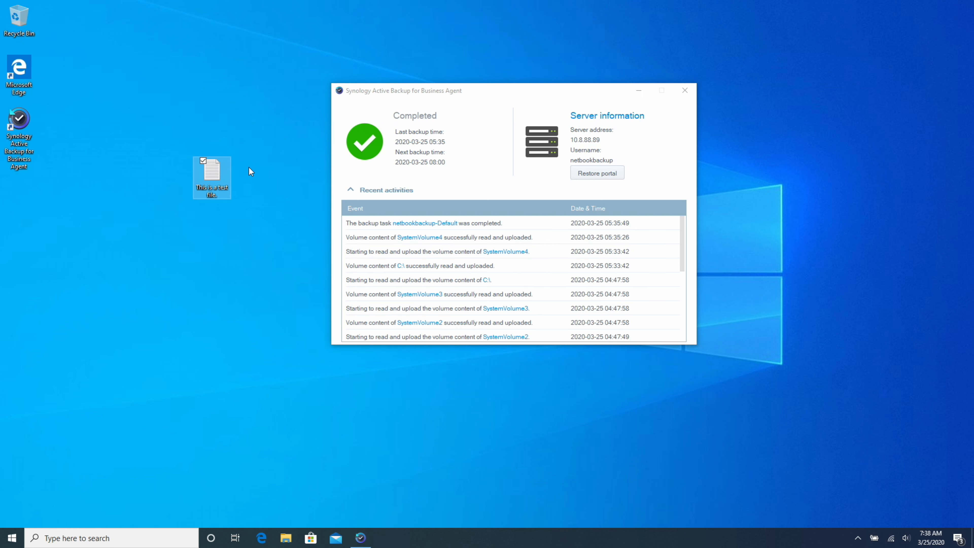
key(Delete)
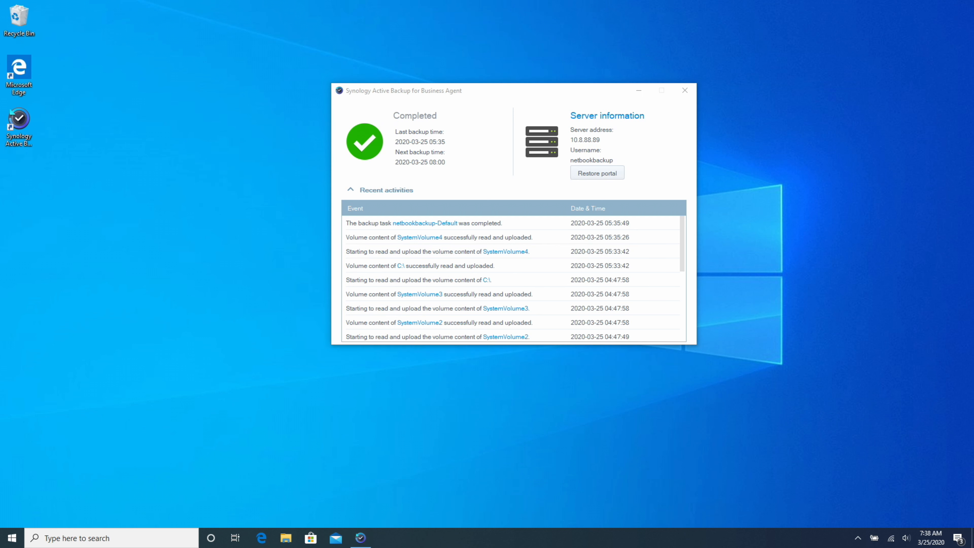
Empty the Recycle Bin to permanently remove the file, then launch the restore portal
right_click(31, 25)
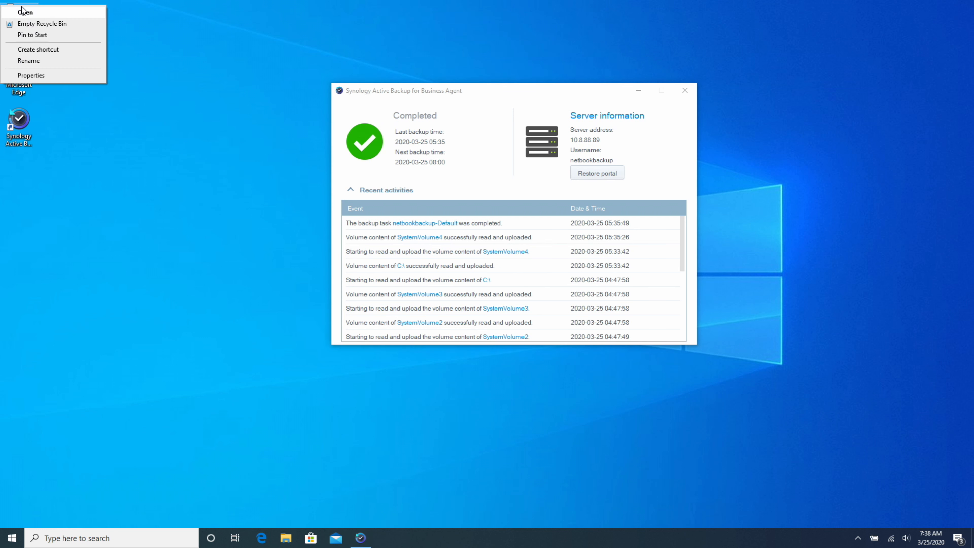
click(35, 23)
click(526, 310)
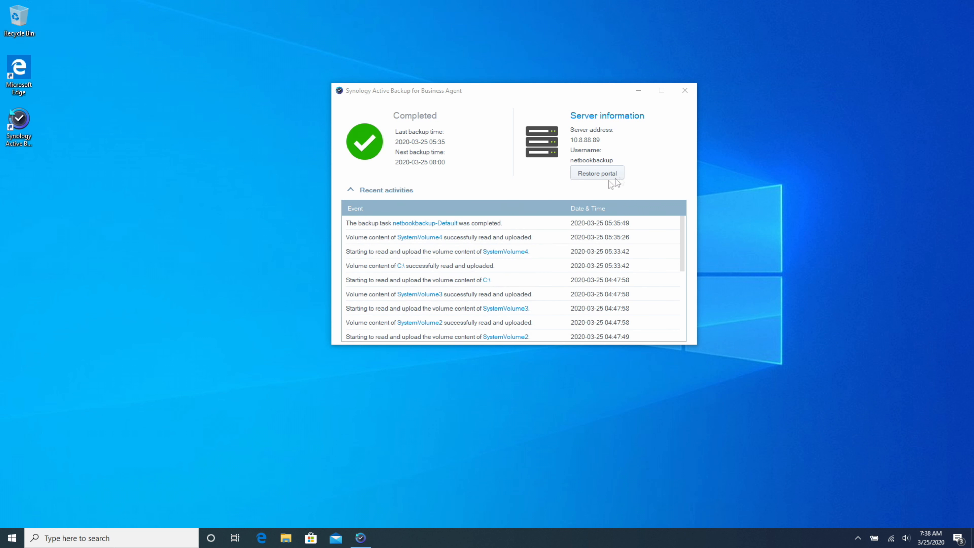
click(605, 174)
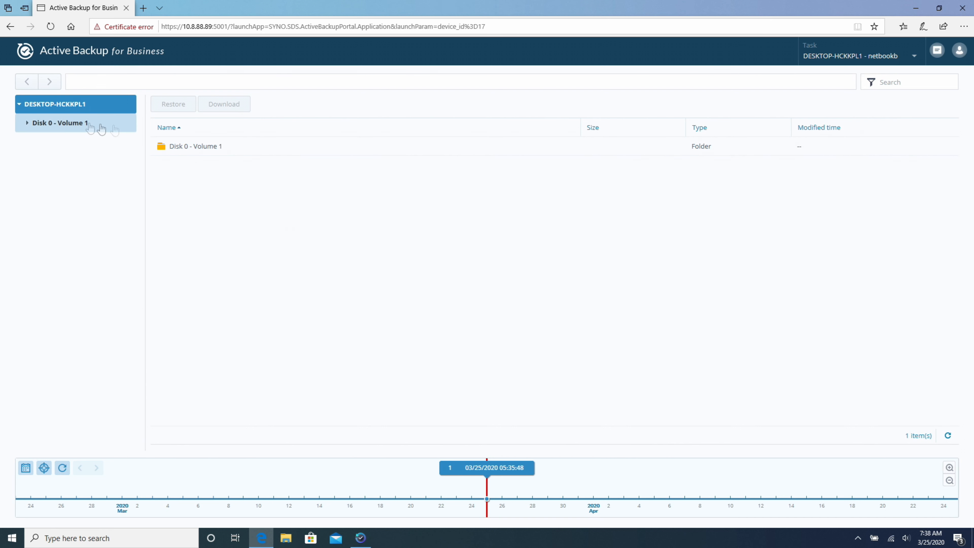
In Disk 0 - Volume 1, browse to Users > User > Desktop and select the test text file
click(24, 124)
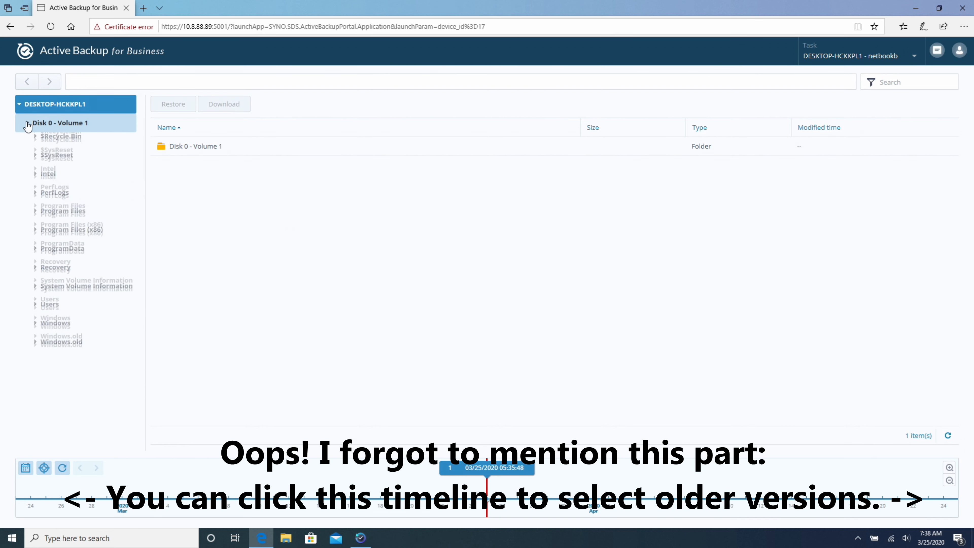
double_click(186, 147)
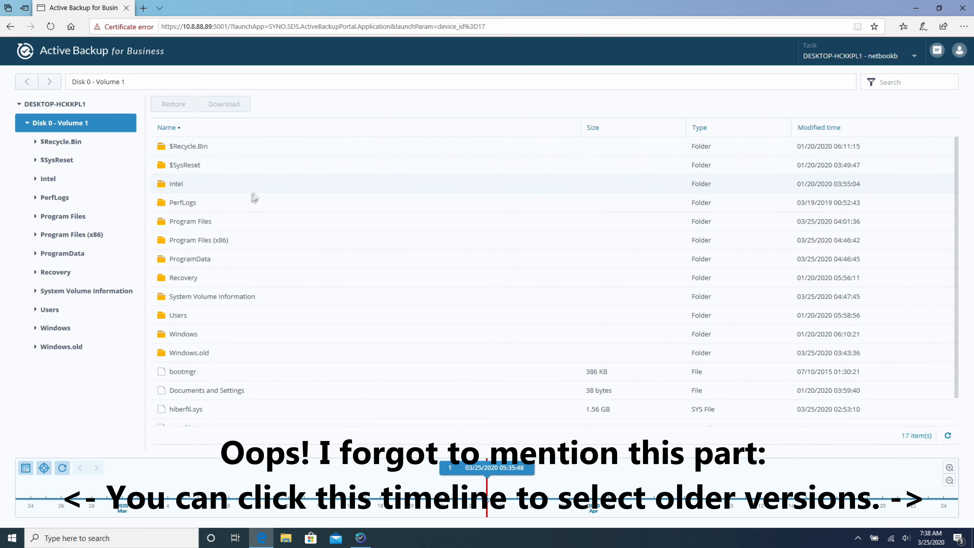
double_click(186, 313)
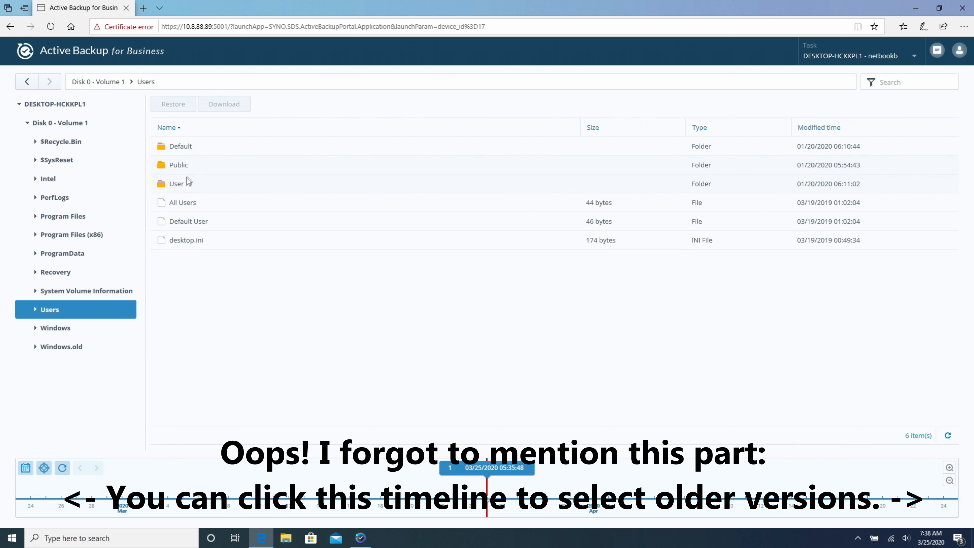
double_click(186, 184)
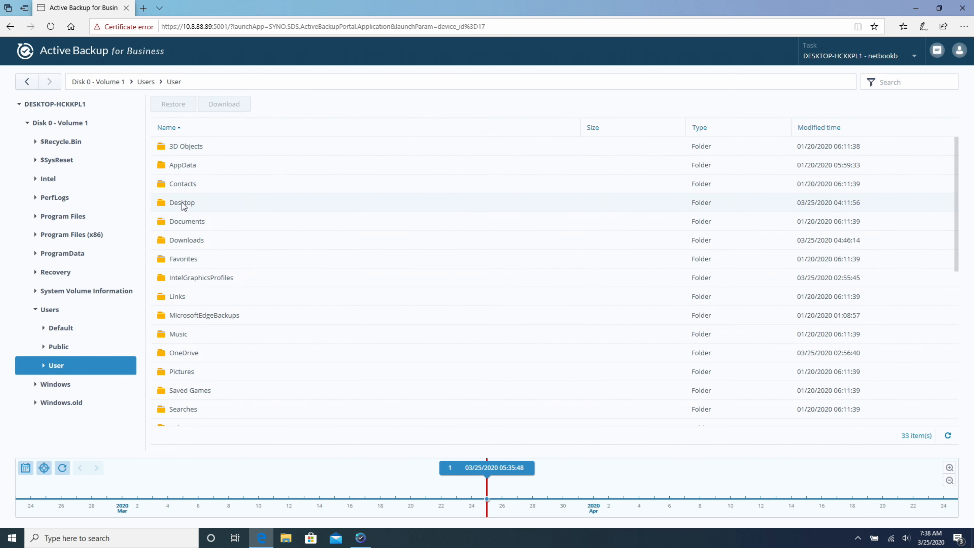
double_click(182, 202)
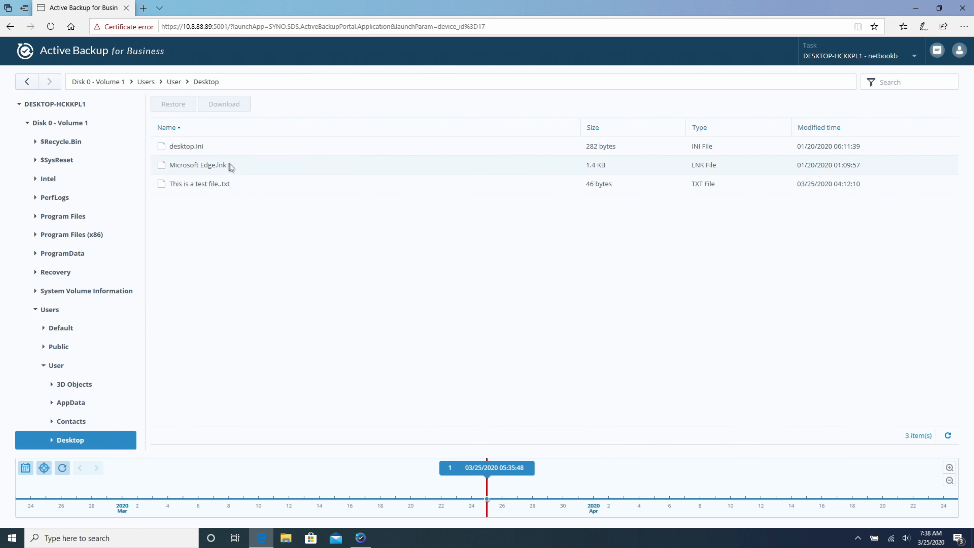
click(263, 188)
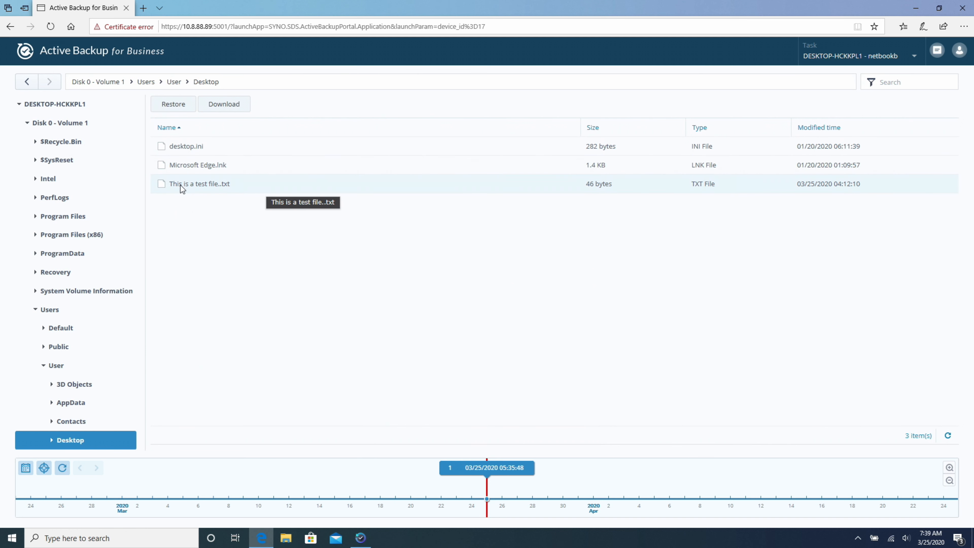
Restore the file to its original desktop location, check the task, and minimize the browser
click(180, 104)
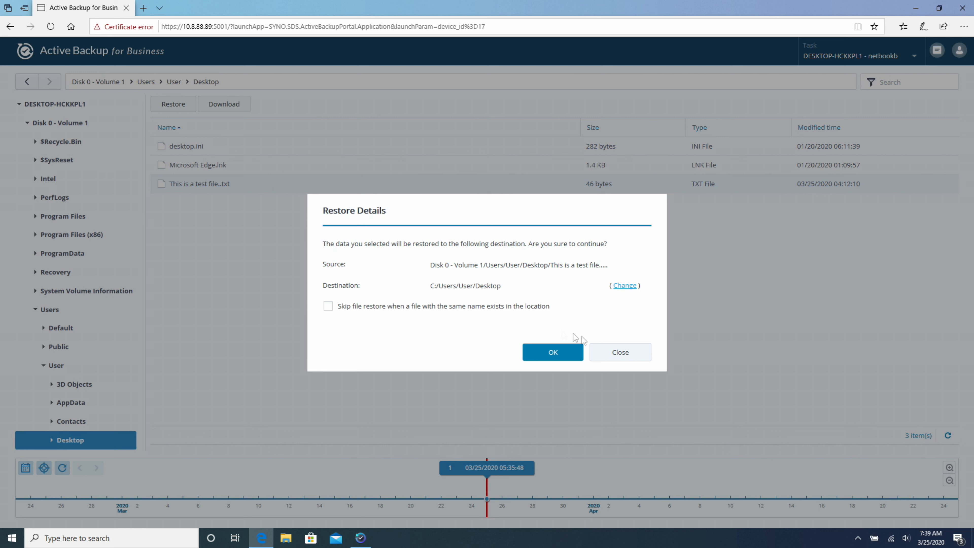
click(555, 353)
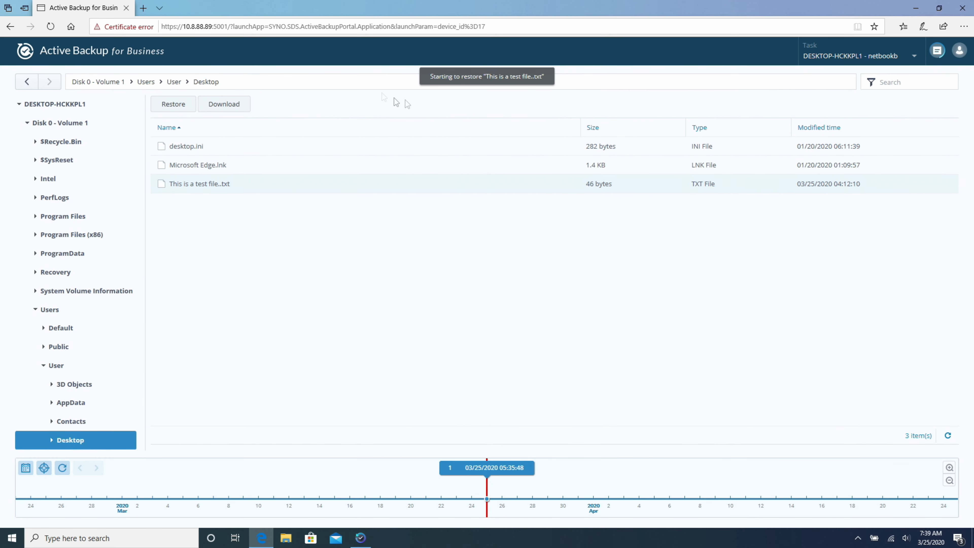
click(937, 51)
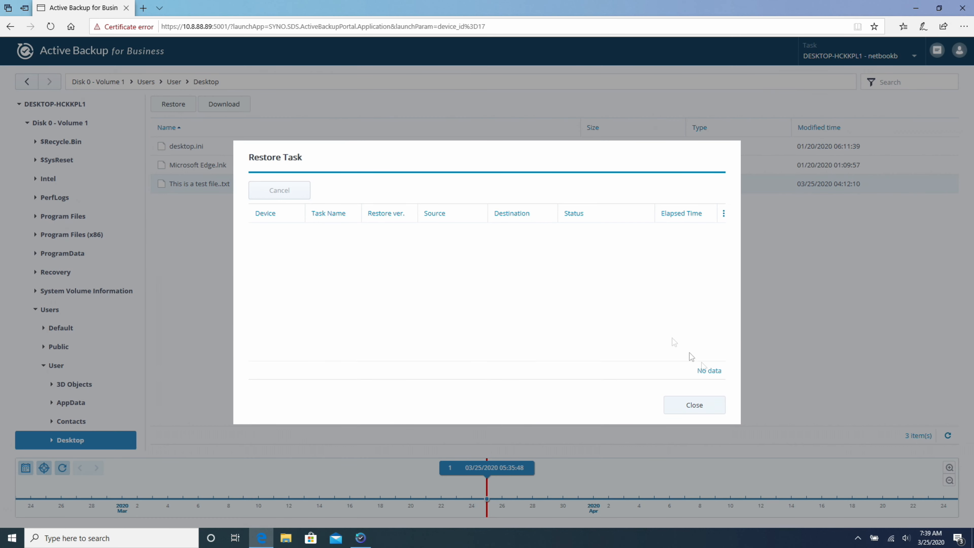
click(708, 409)
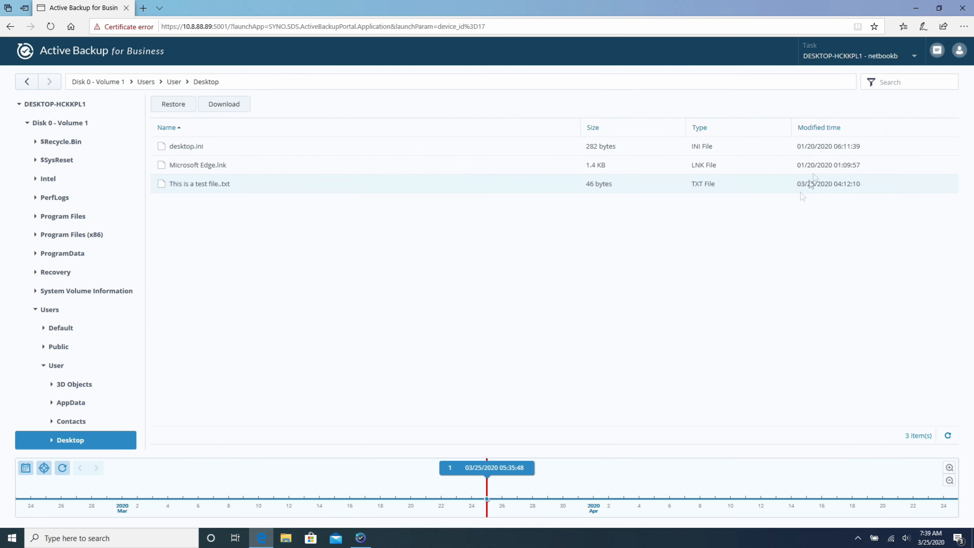
click(915, 8)
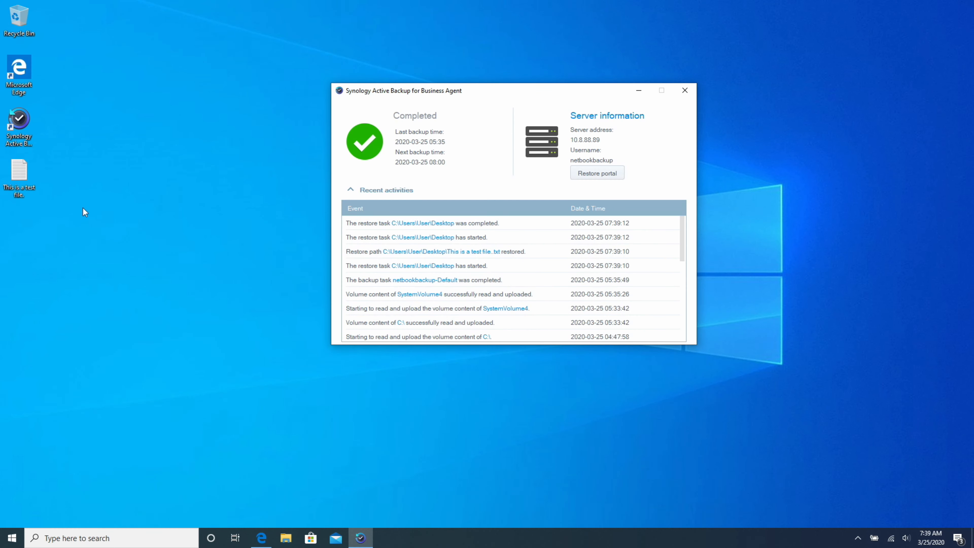
Open the restored test file in Notepad, confirm it reads 'This is a test to make sure the restore works!', and close it
drag(18, 174, 217, 225)
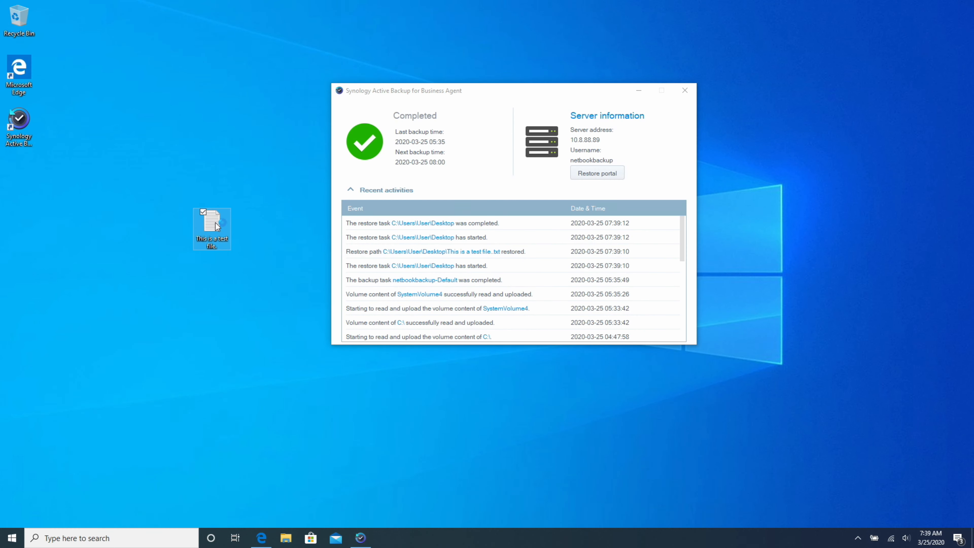
double_click(216, 226)
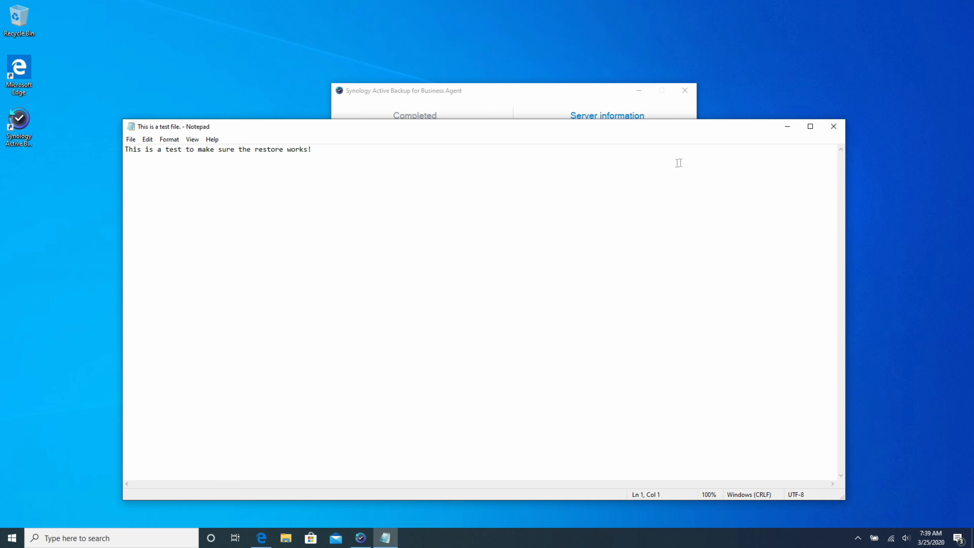
click(834, 127)
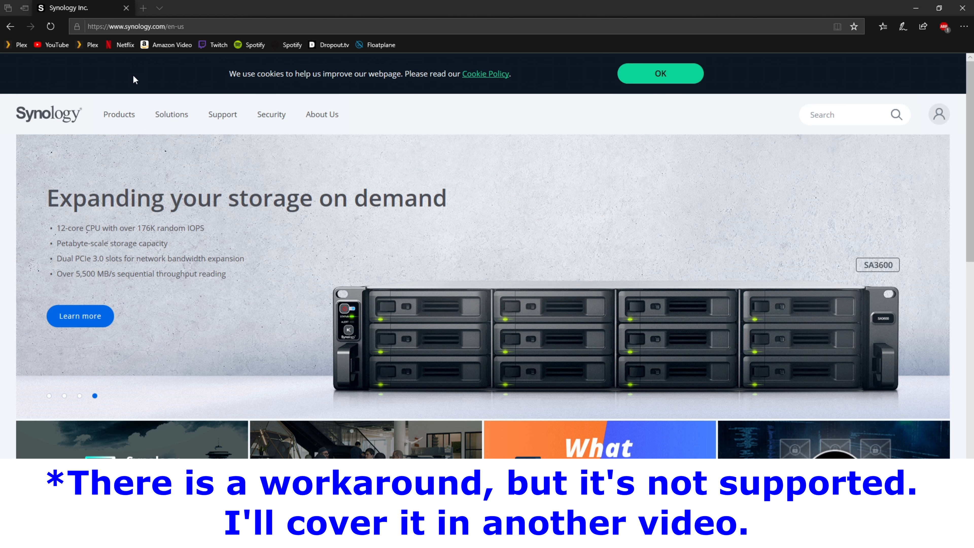
In the Synology Download Center, choose product type NAS and model DS218+
mouse_move(171, 113)
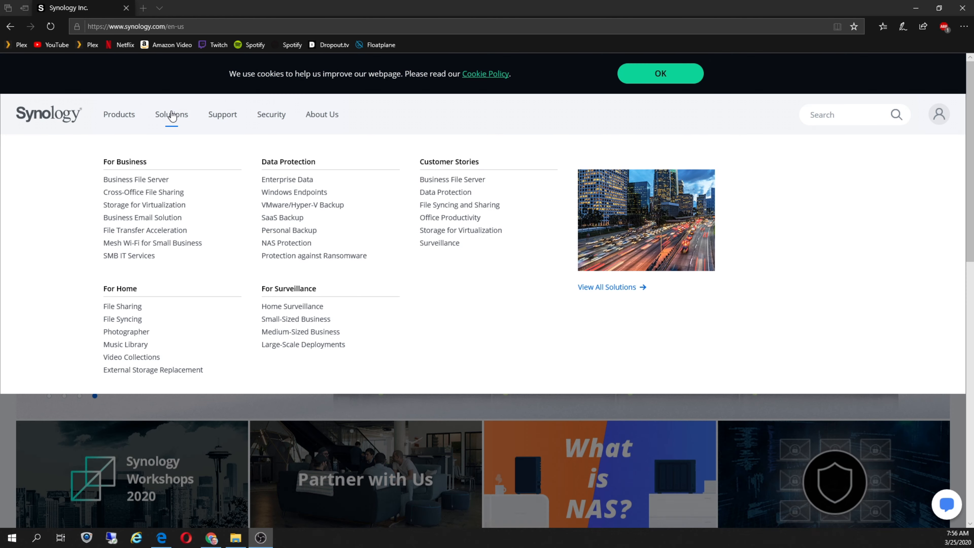
mouse_move(225, 117)
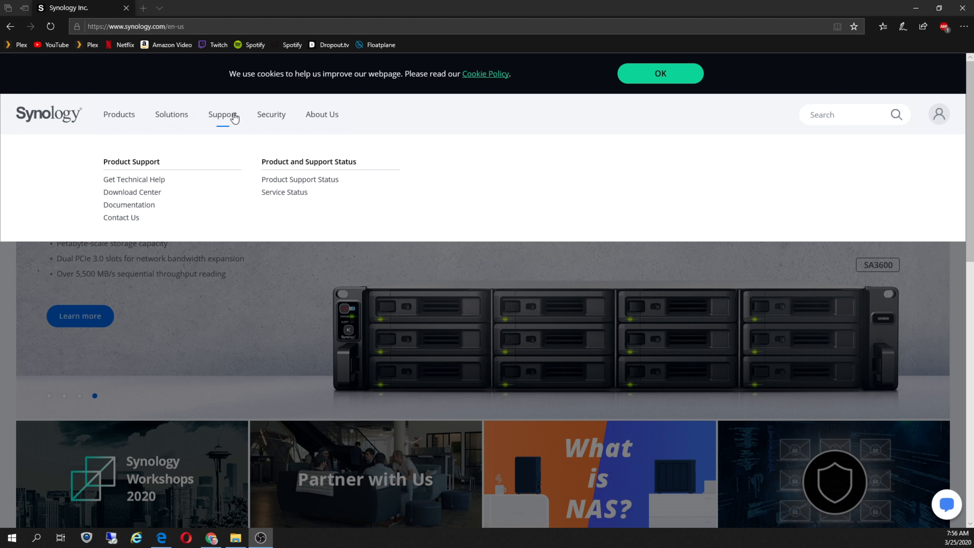
click(153, 191)
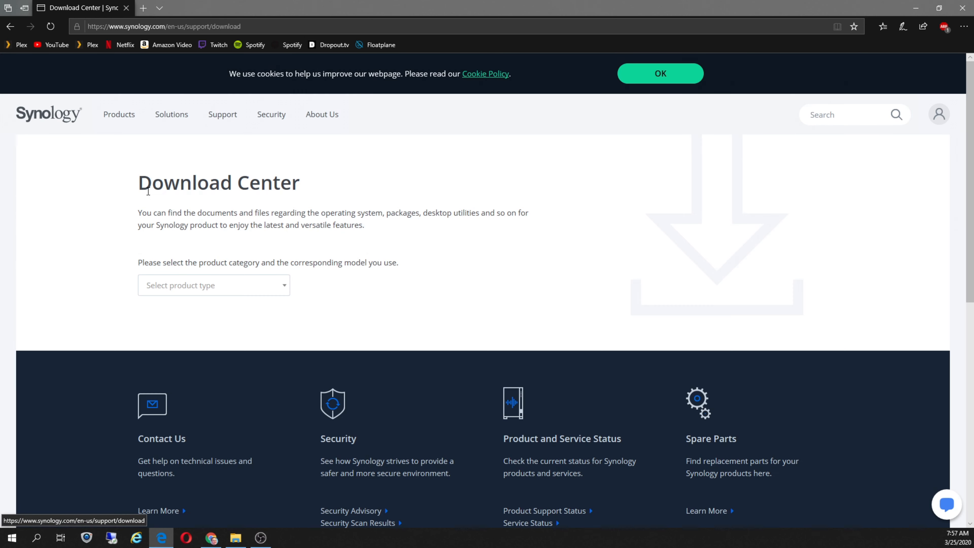
click(210, 285)
click(198, 306)
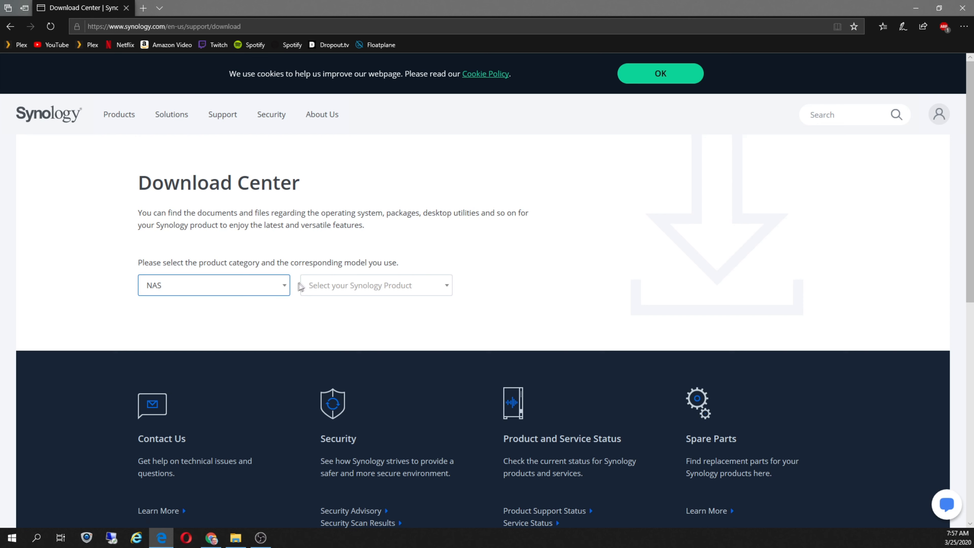
click(314, 285)
text(218)
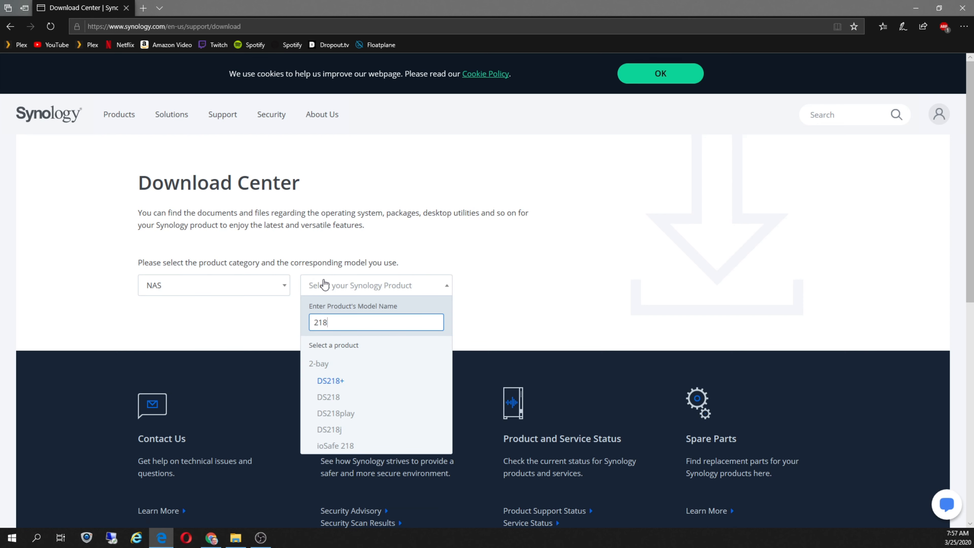
click(335, 382)
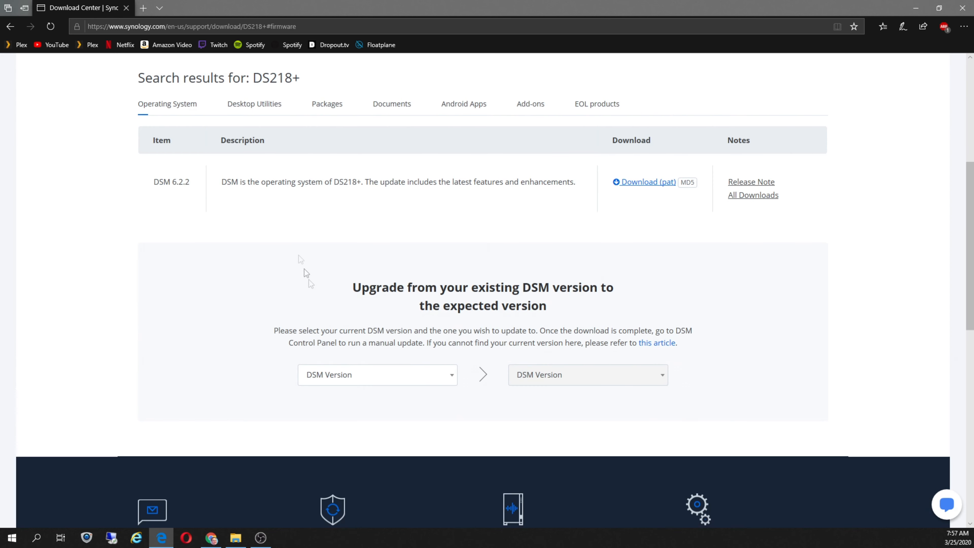
Download and save the Recovery Media Creator Windows zip from Desktop Utilities
click(257, 111)
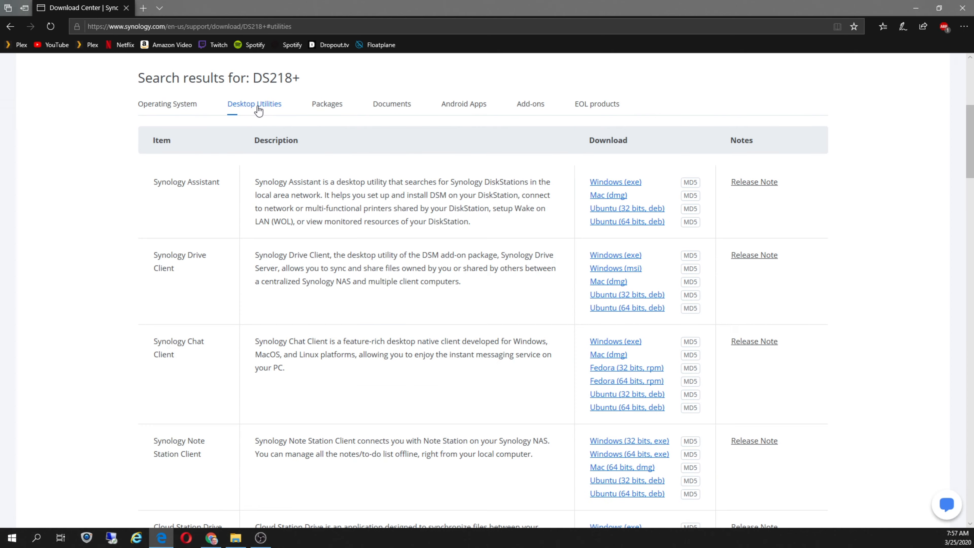
scroll(295, 286, down, 3)
scroll(295, 286, down, 10)
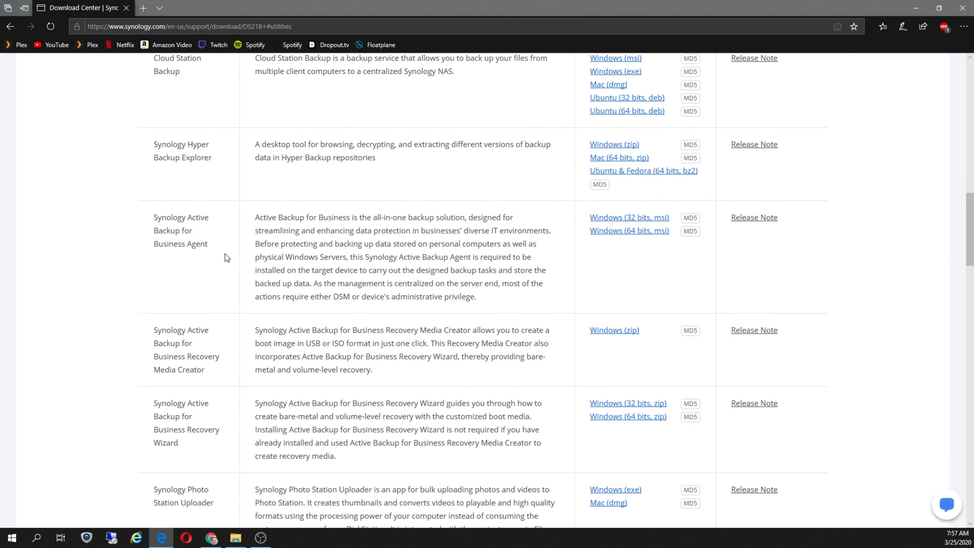
drag(154, 331, 217, 372)
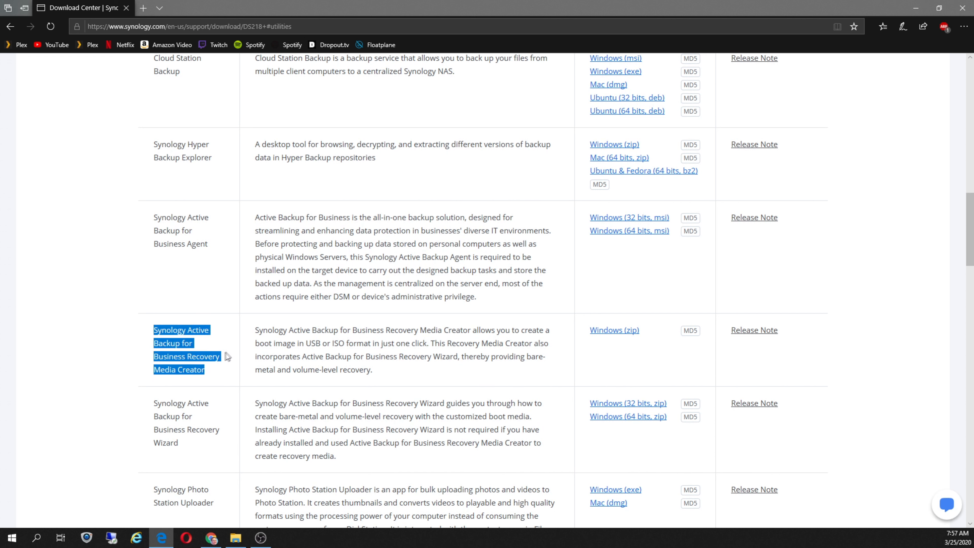
click(614, 330)
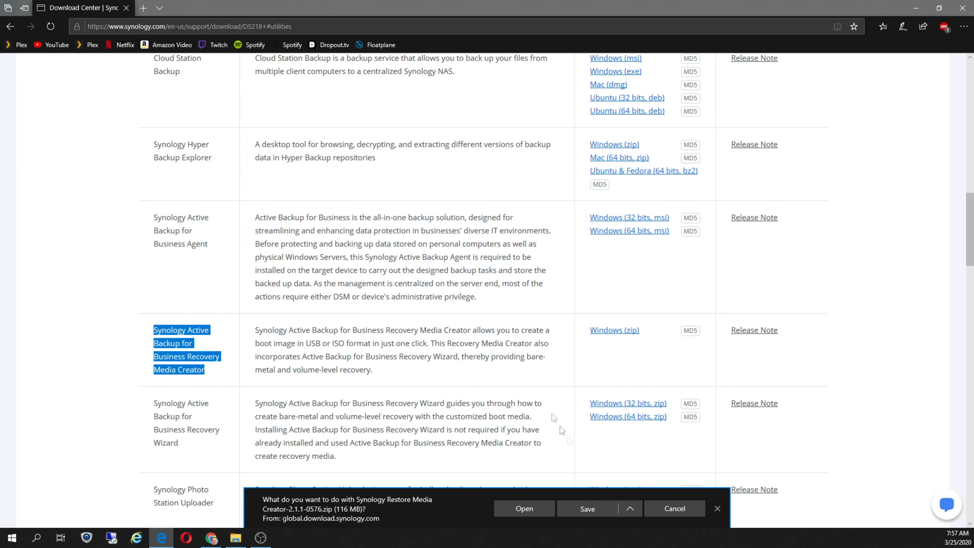
click(586, 506)
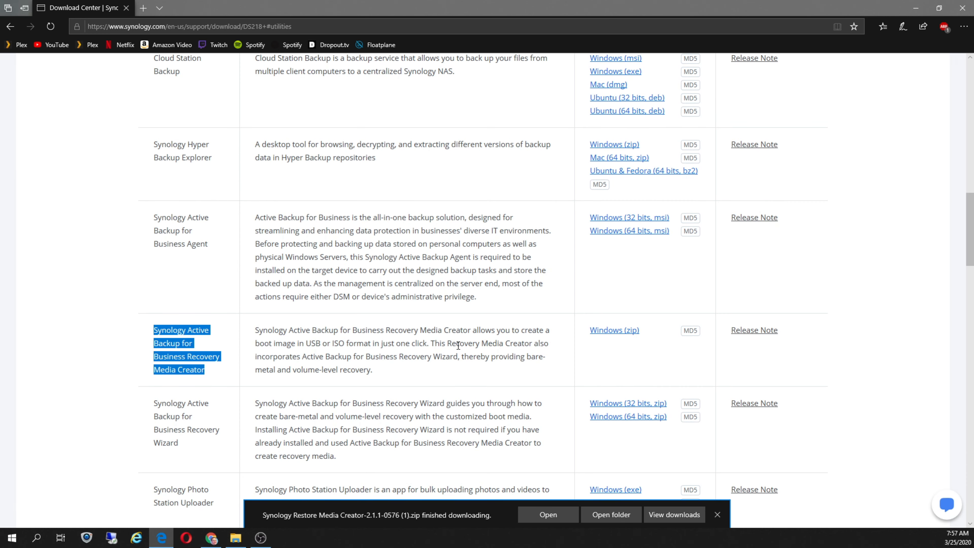
Close the browser and run launch-creator.exe from the Synology Restore Media Creator-2.1.1-0576 folder
click(962, 14)
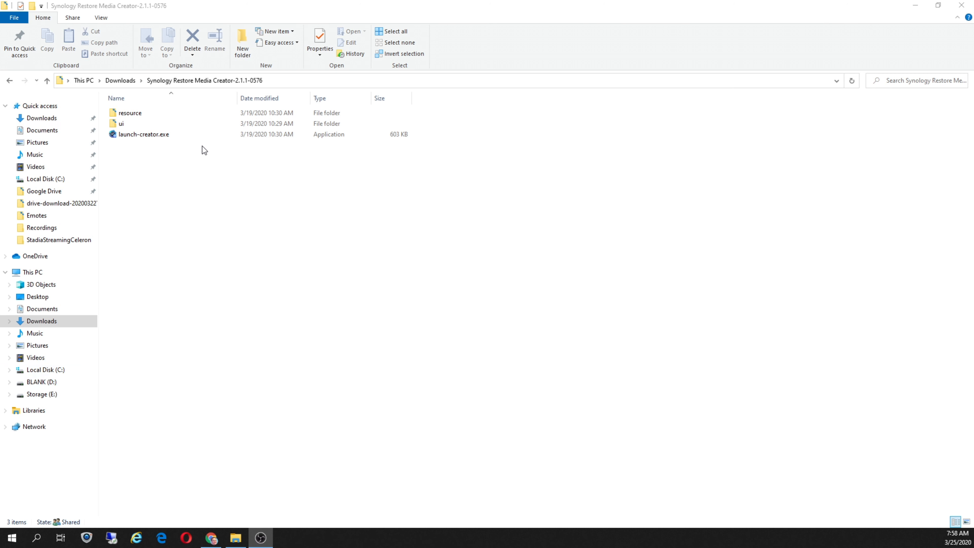
click(149, 134)
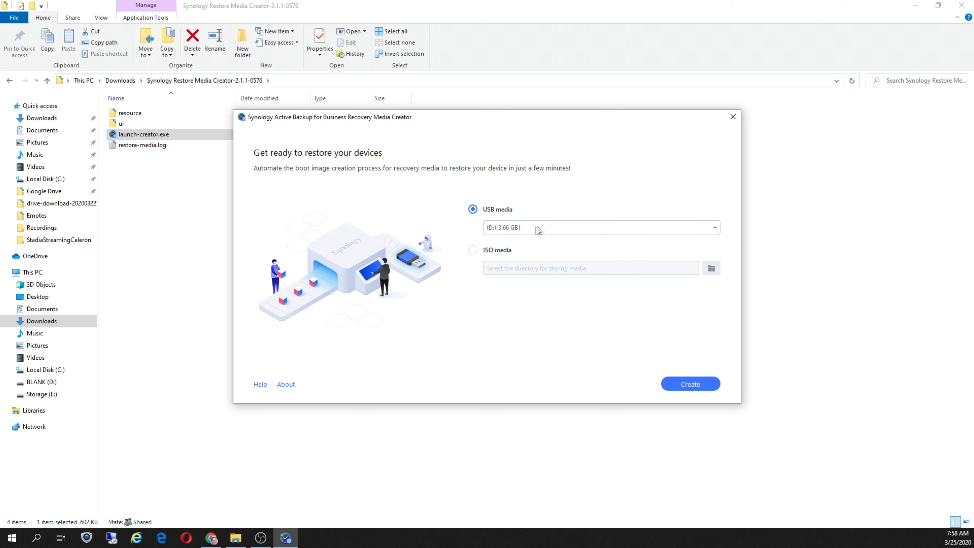
Create recovery media on USB drive D: (3.66 GB), accepting the format, then dismiss Windows' format prompt
click(683, 383)
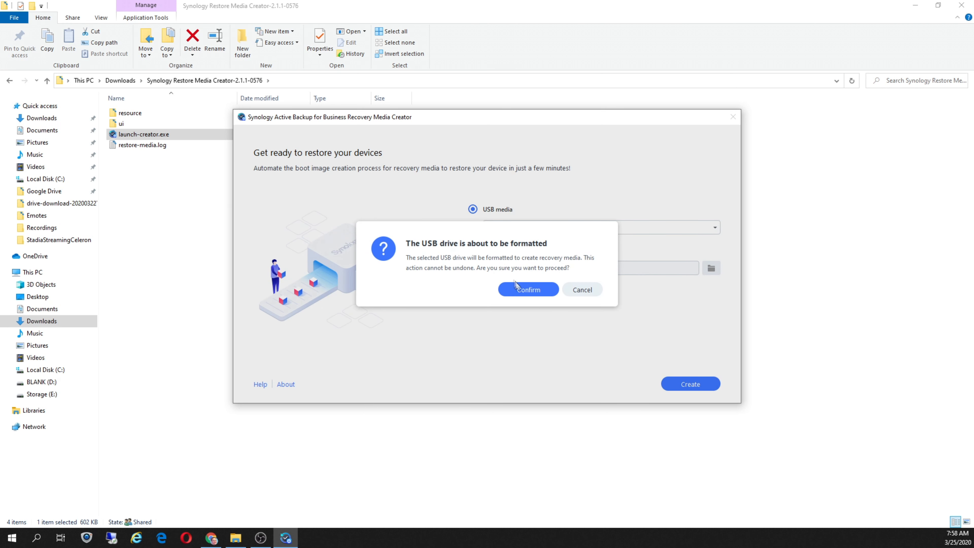
click(533, 290)
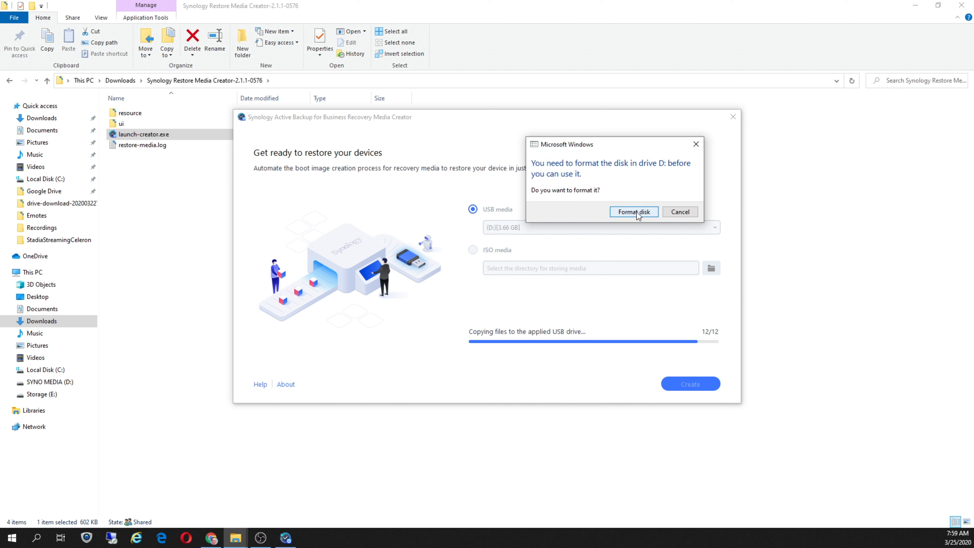
click(680, 212)
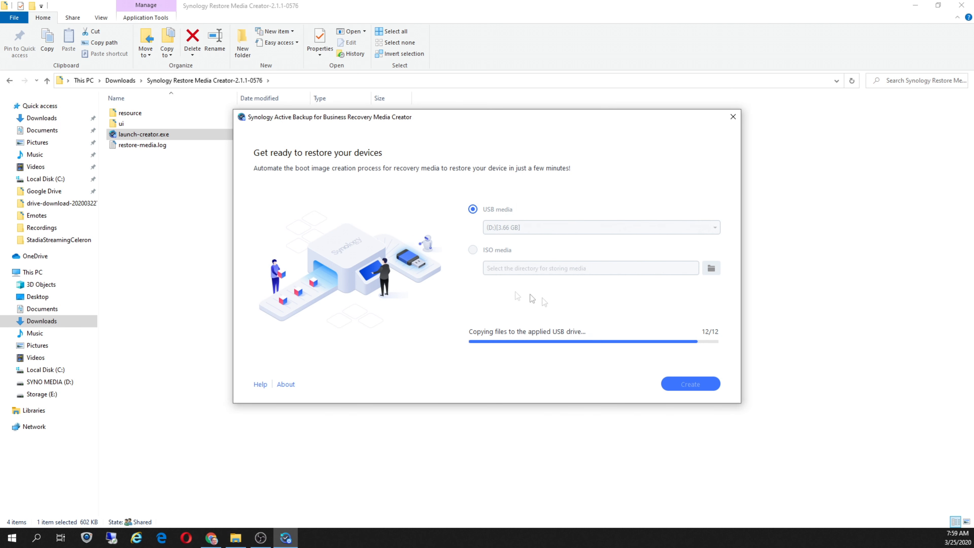